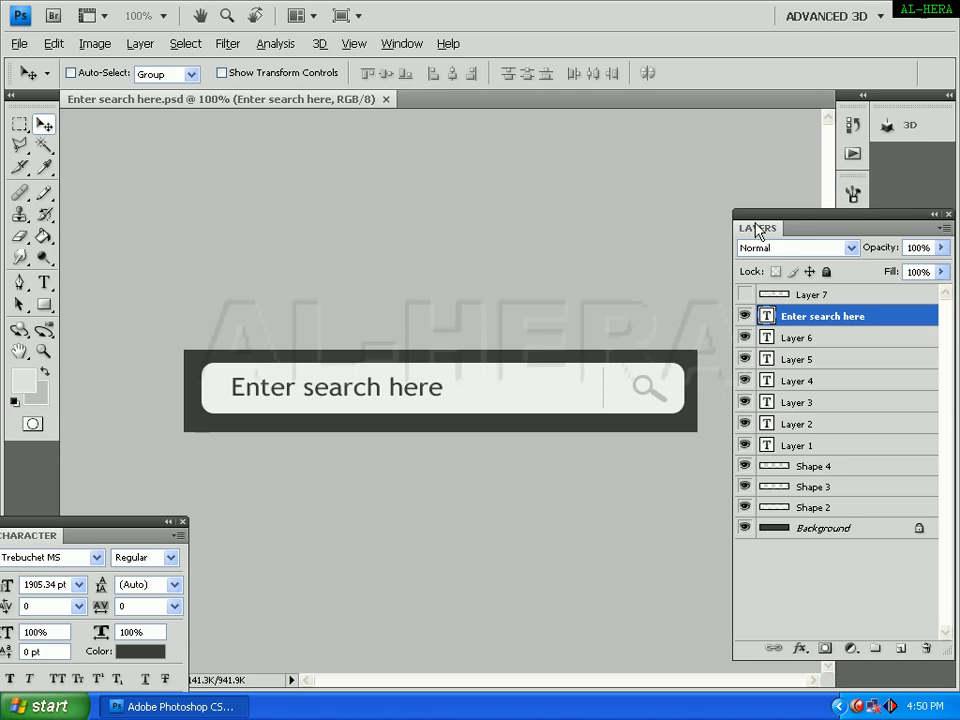
Create a new blank document 500 pixels wide and 150 pixels high.
left_click_drag(757, 228, 797, 146)
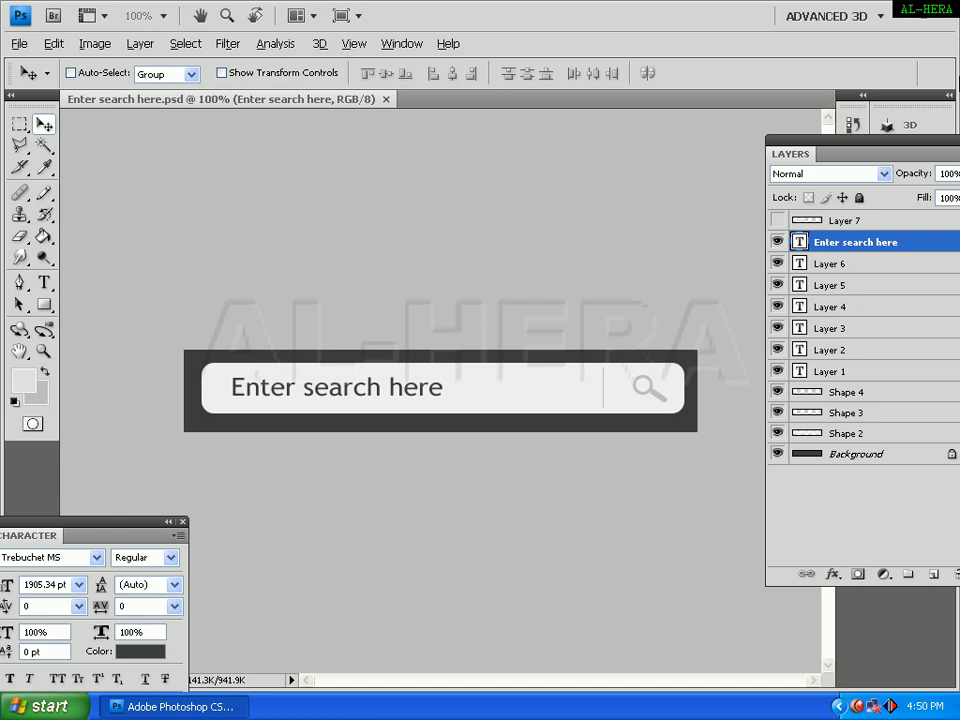
left_click(19, 44)
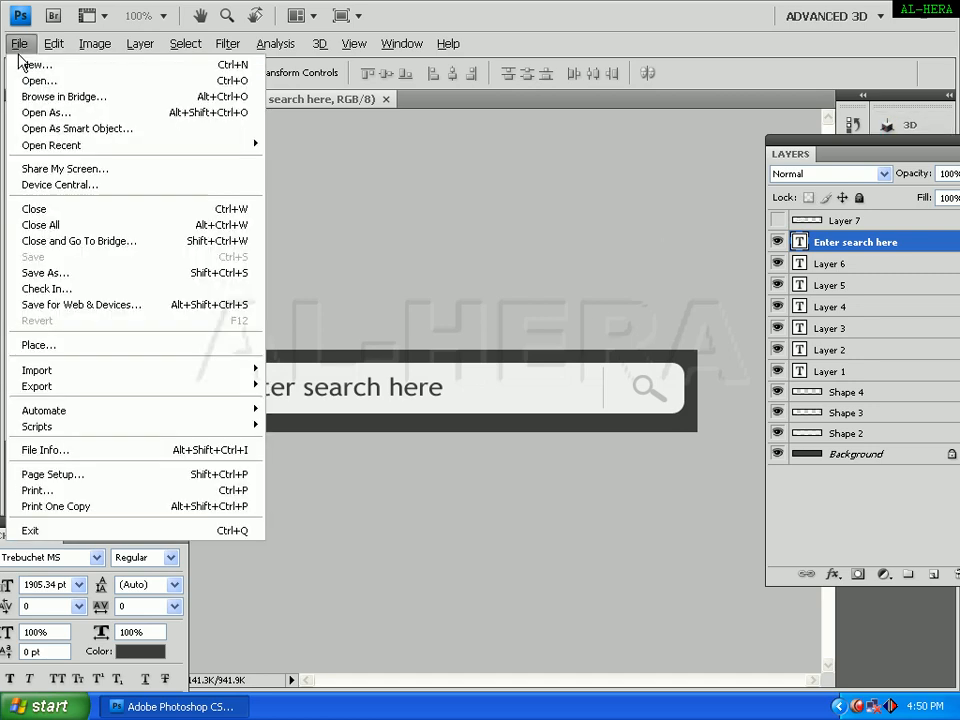
left_click(22, 63)
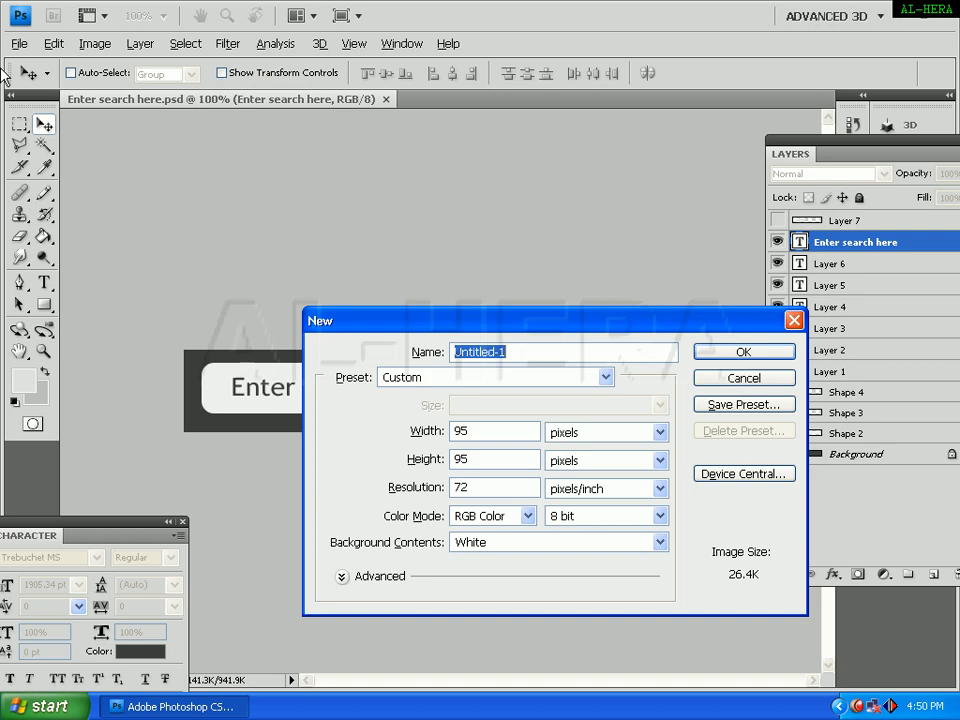
double_click(508, 424)
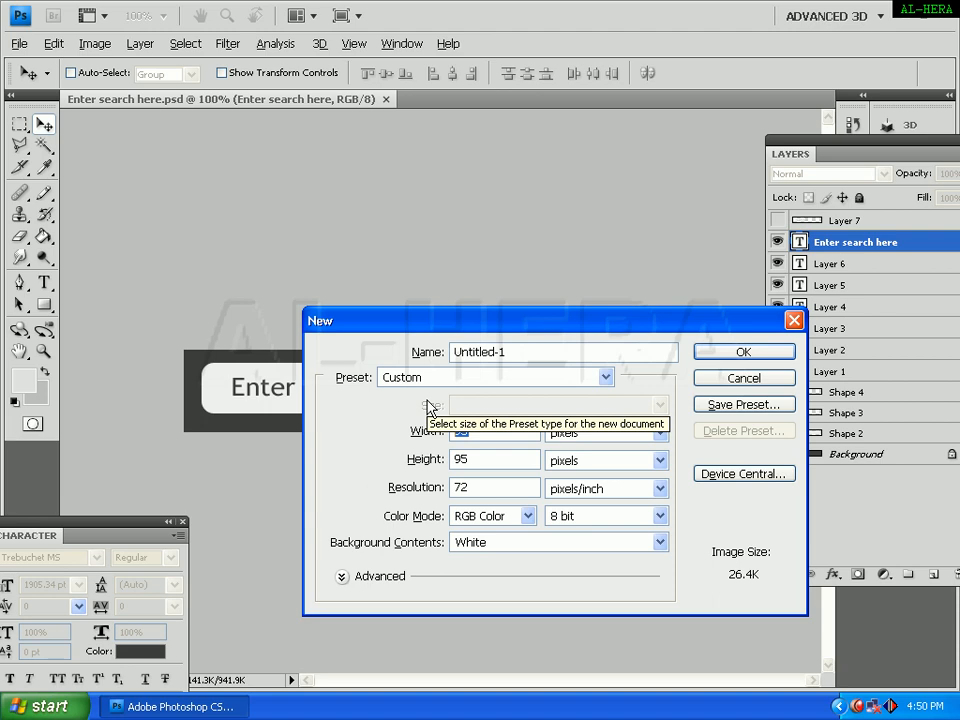
type("500")
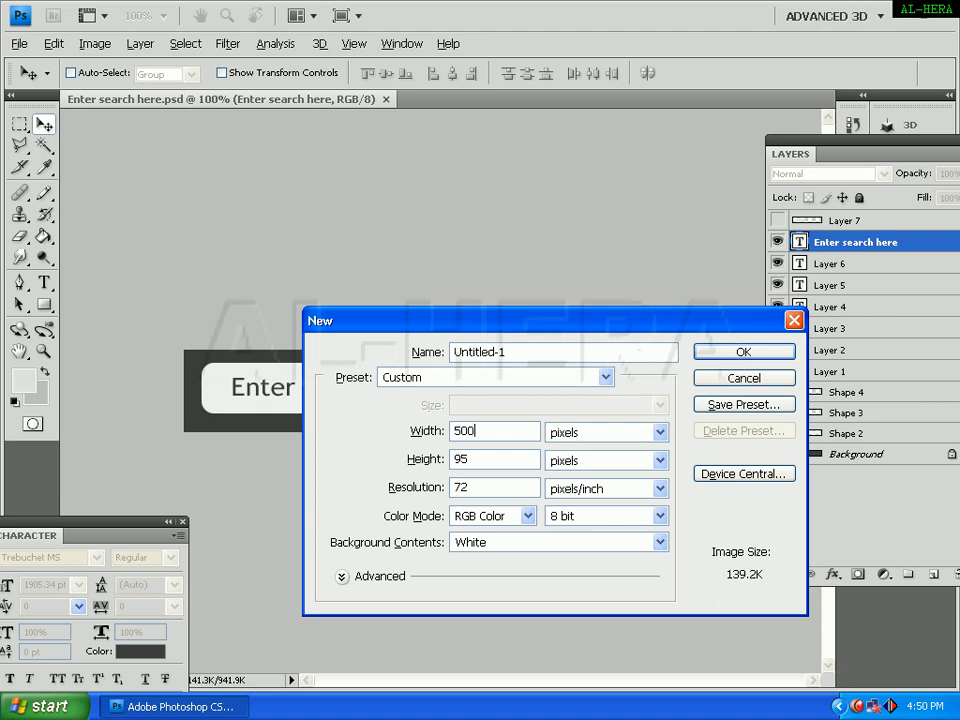
double_click(505, 460)
type("150")
key("Return")
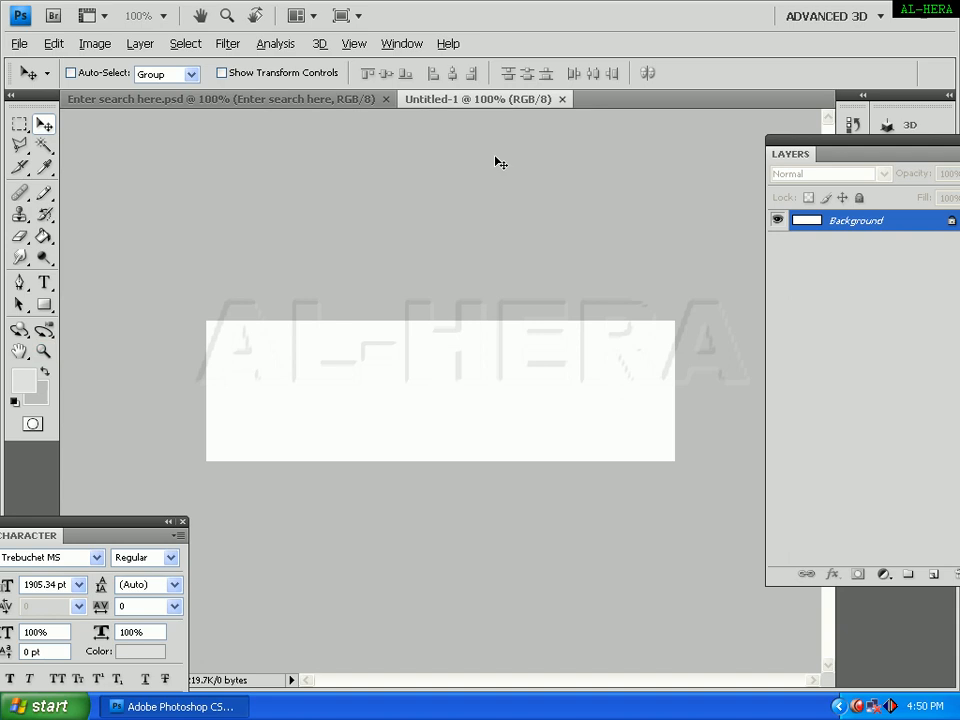
Sample the dark grey background (#3d3d3d) of Enter search here.psd as the foreground color and return to Untitled-1.
left_click(372, 99)
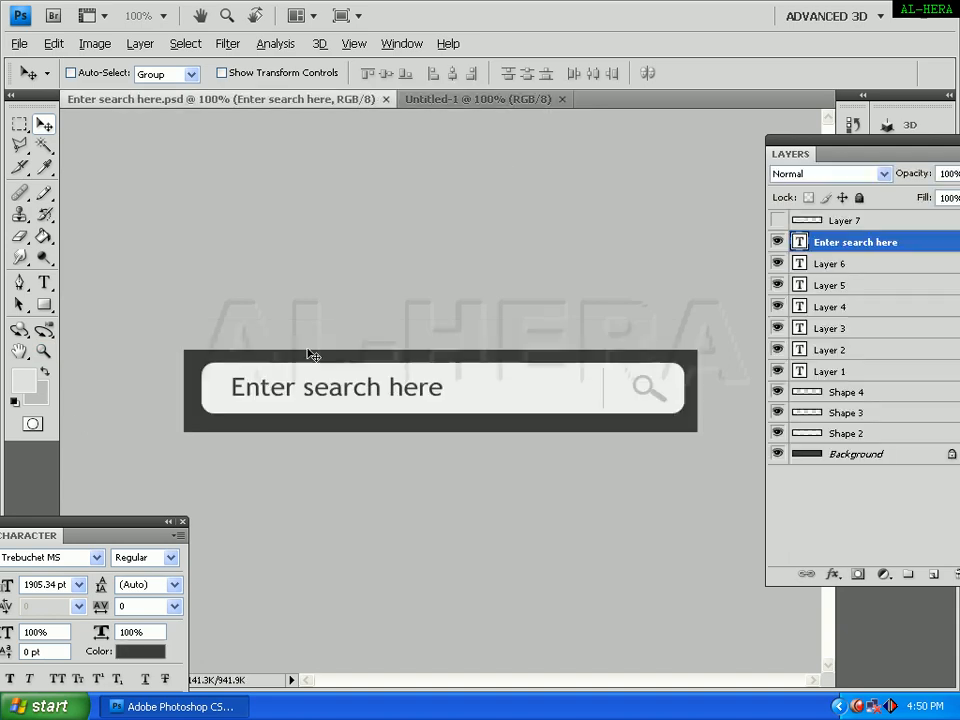
left_click(23, 380)
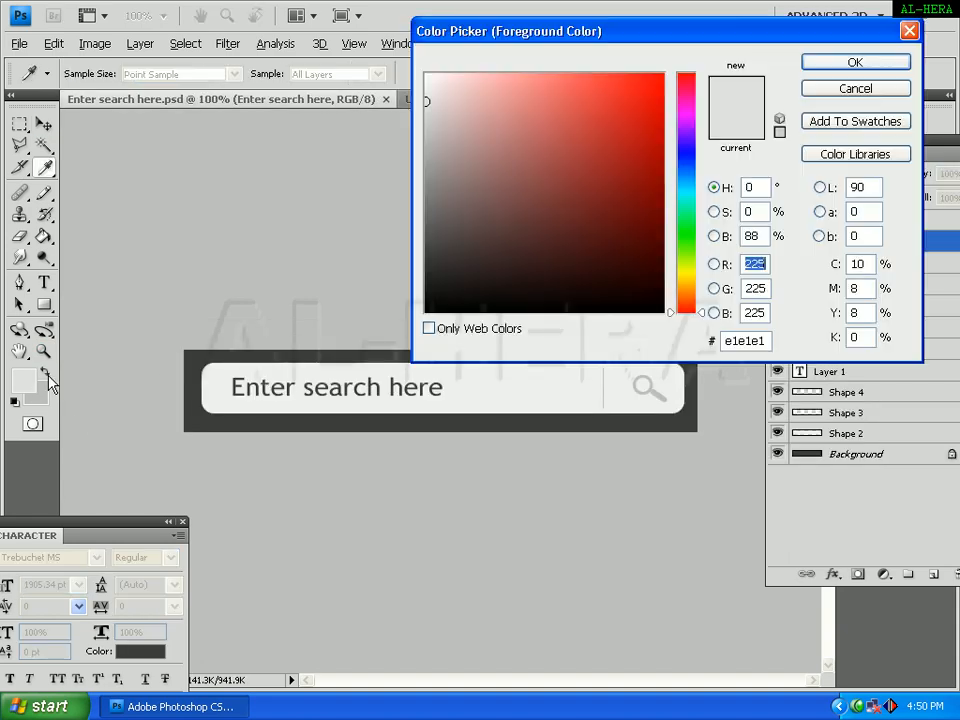
left_click(195, 372)
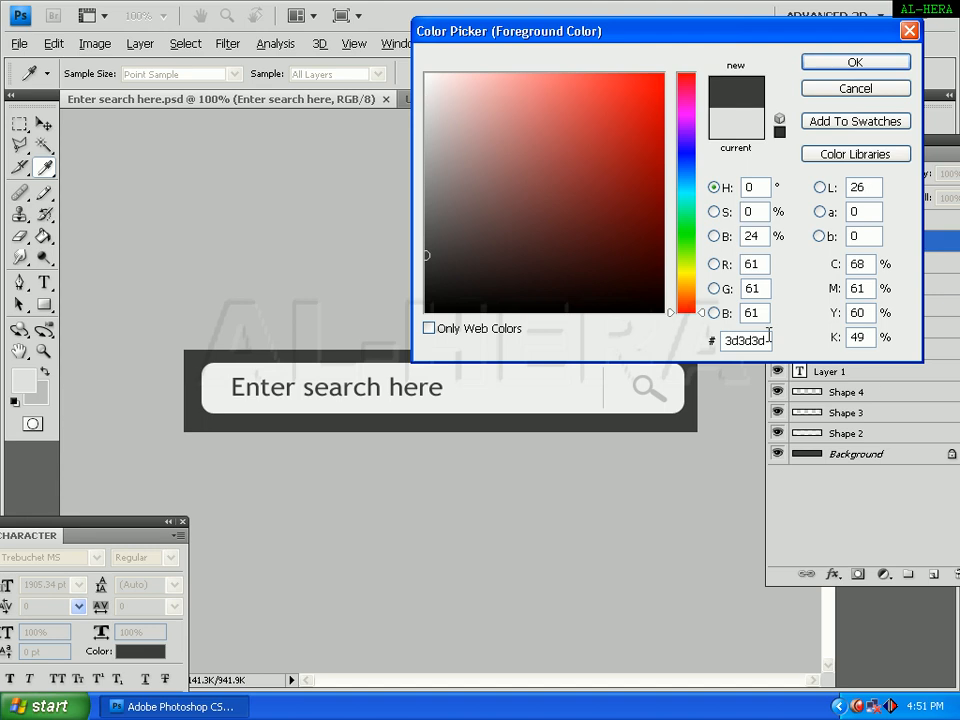
left_click_drag(768, 336, 677, 336)
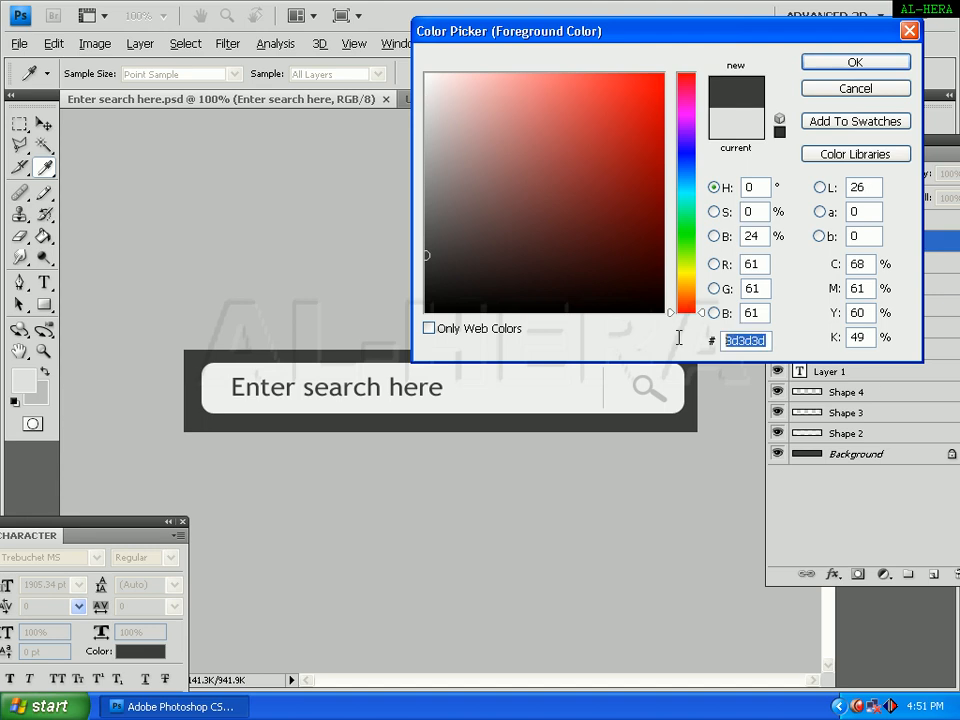
left_click(850, 64)
left_click(503, 104)
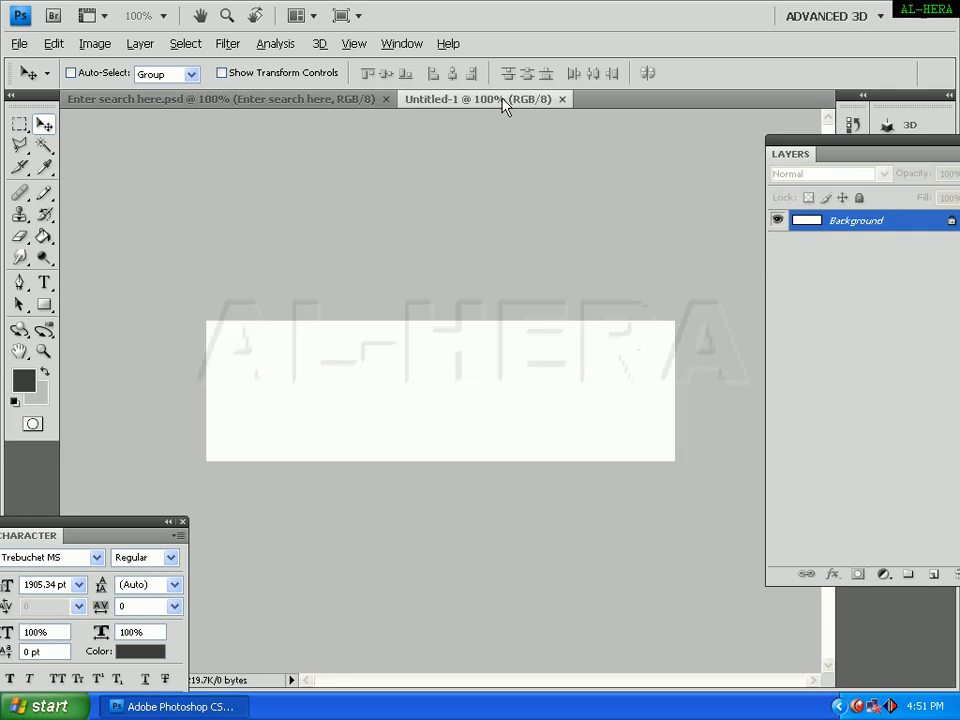
Fill the blank canvas with the dark grey foreground color using the Paint Bucket.
left_click(22, 380)
left_click(823, 64)
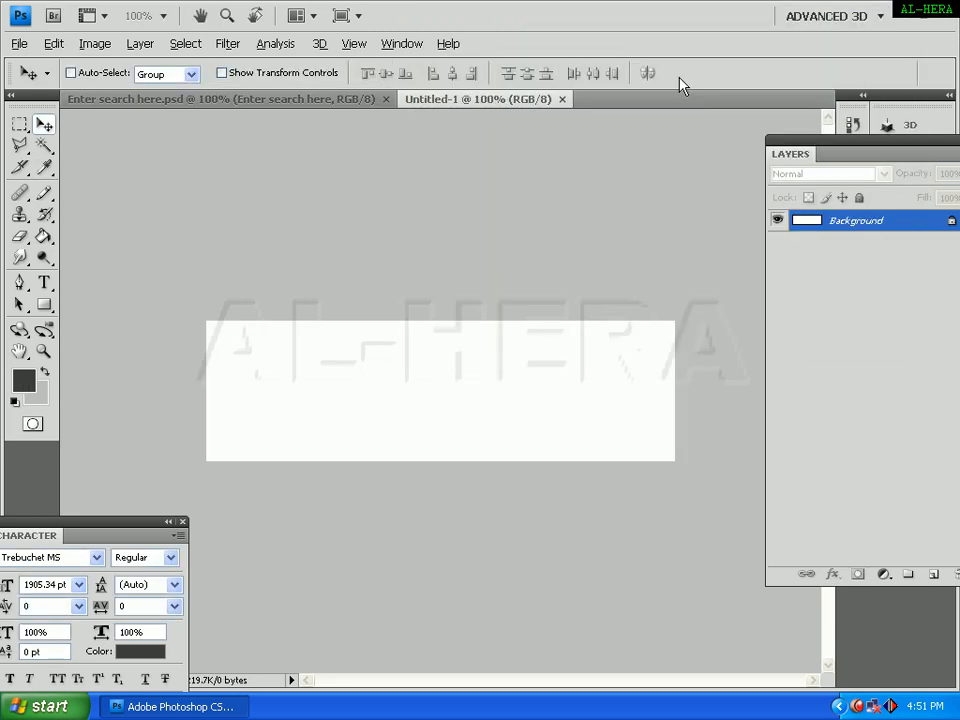
left_click(44, 236)
left_click(274, 368)
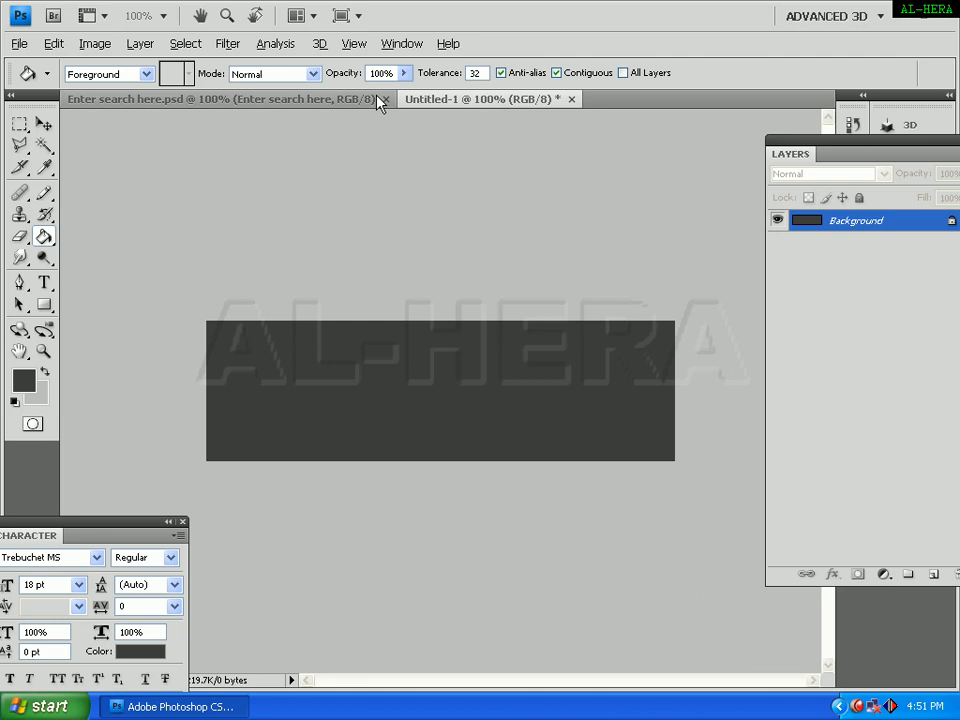
Set up the Rounded Rectangle tool in Untitled-1 with a corner radius of 8 in, undoing the trial shape.
left_click(311, 104)
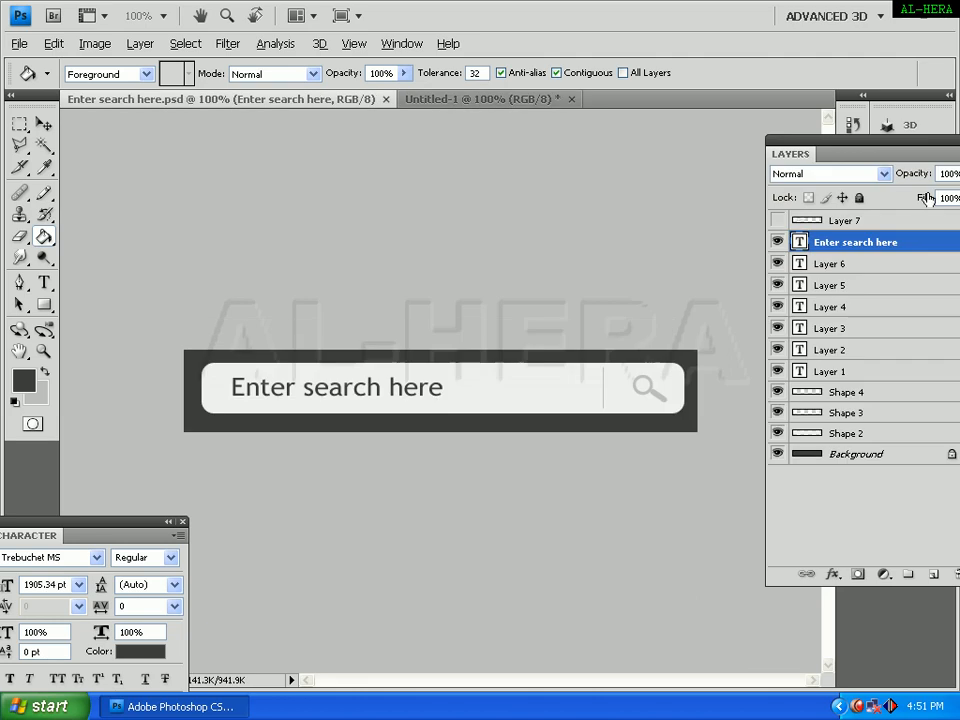
left_click(480, 100)
left_click_drag(54, 310, 73, 327)
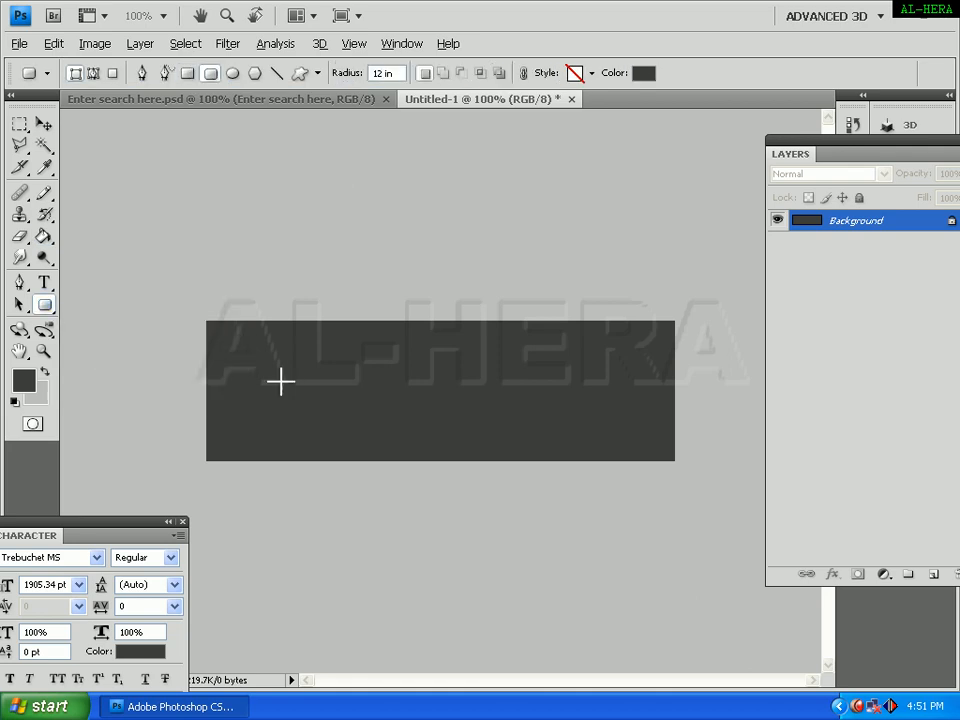
left_click_drag(236, 359, 405, 388)
key("ctrl+z")
double_click(379, 73)
type("8")
Draw a wide rounded rectangle in color #f0f0f0 across nearly the full width of the dark canvas.
left_click(641, 74)
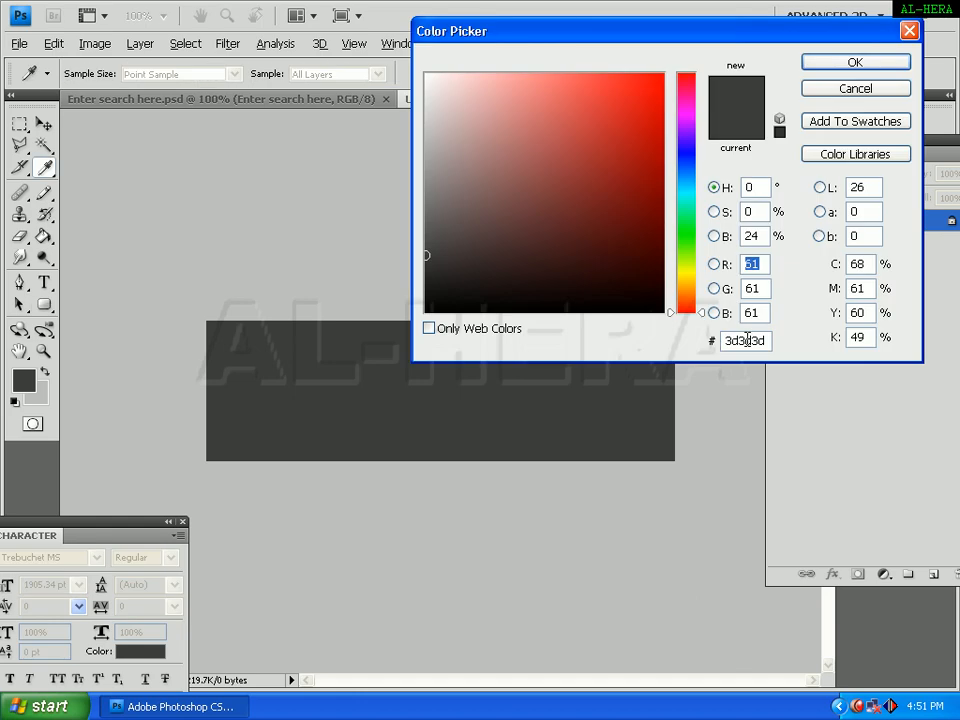
double_click(747, 340)
type("f")
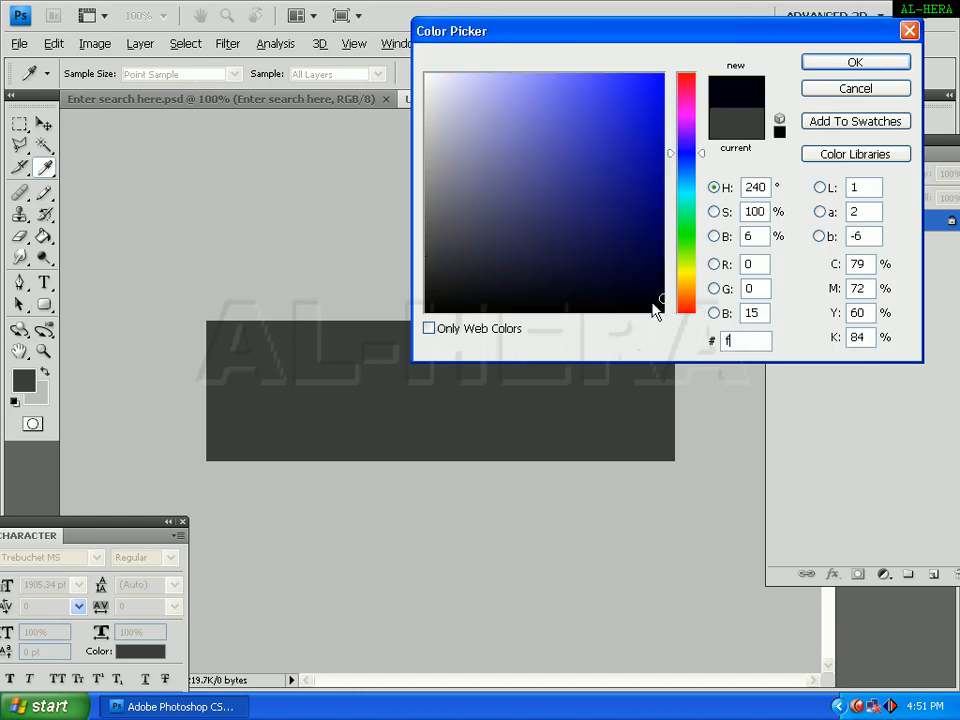
type("0f0f0")
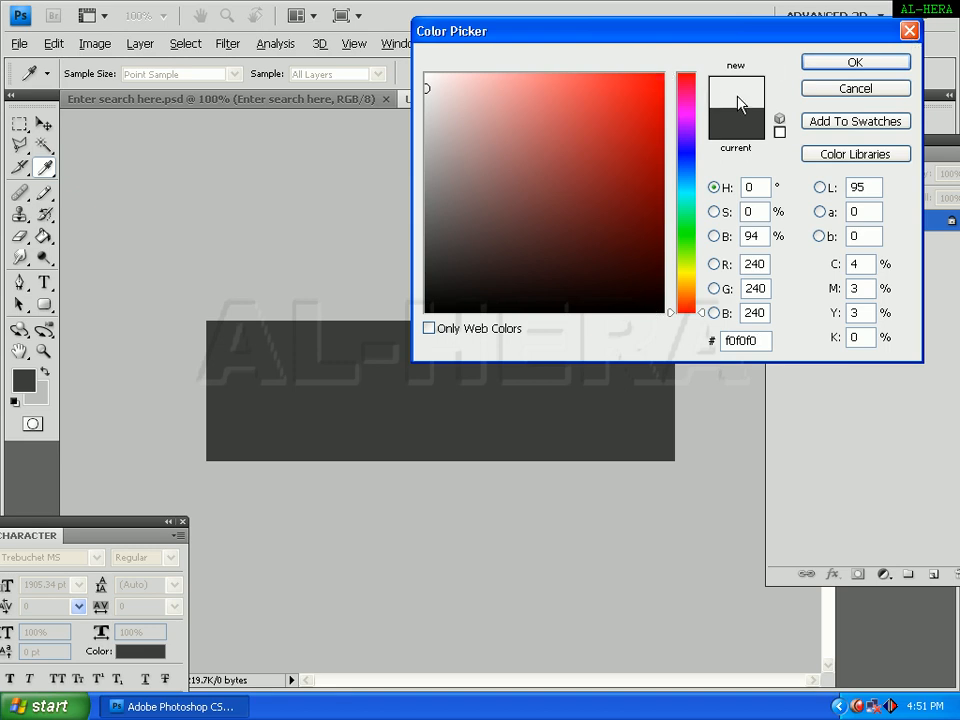
left_click(855, 62)
key("u")
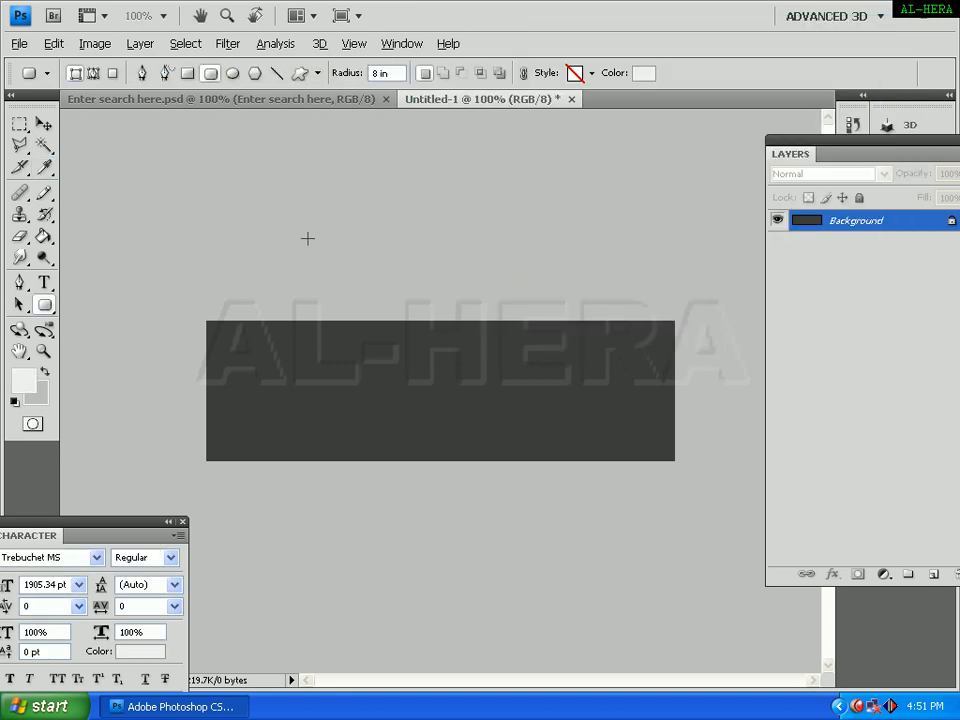
left_click_drag(229, 353, 654, 409)
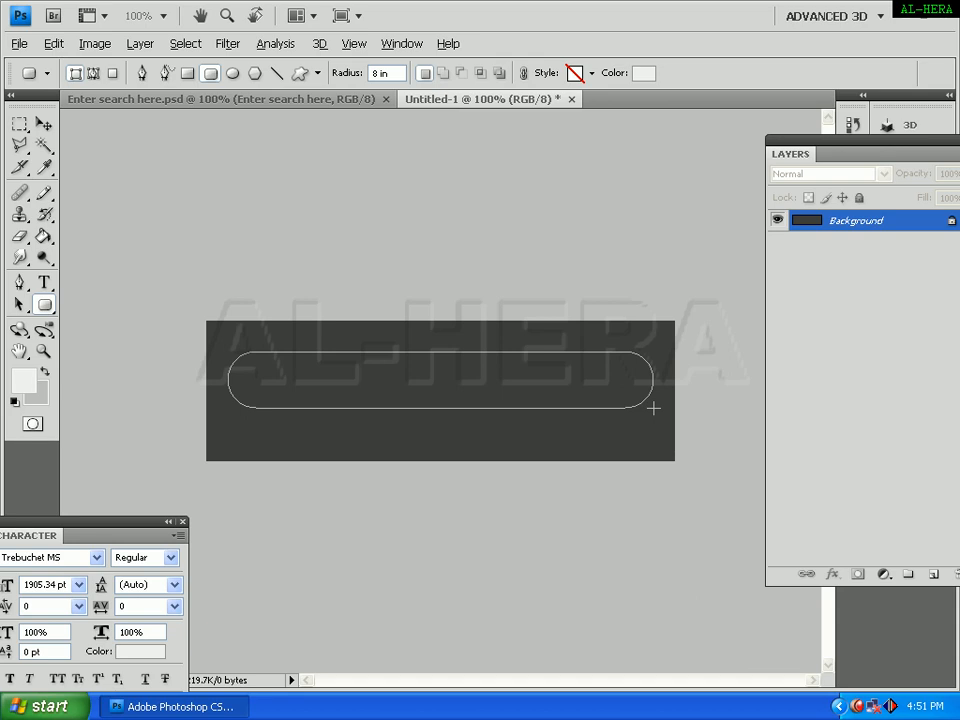
left_click_drag(653, 408, 659, 410)
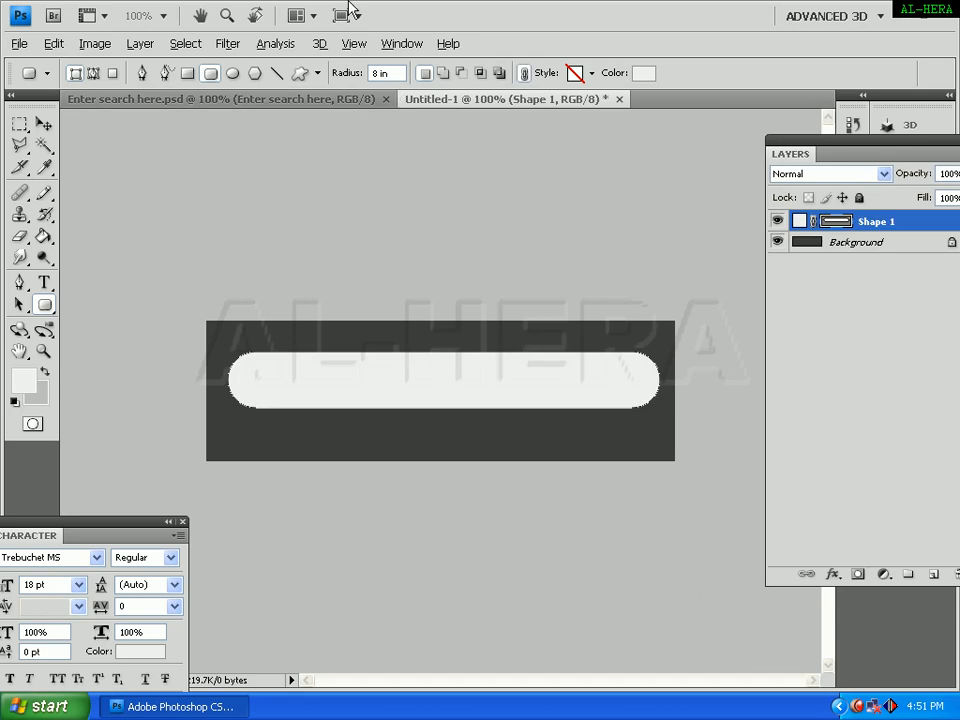
Rasterize the rounded bar's layer and shift the bar slightly down, comparing it with Enter search here.psd.
right_click(885, 226)
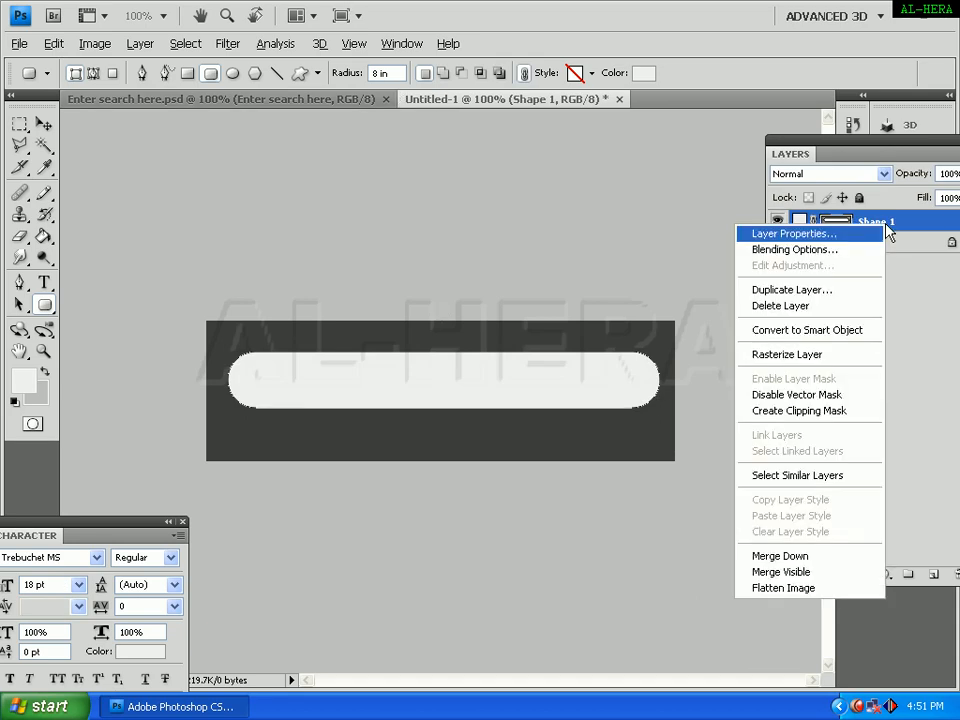
left_click(812, 355)
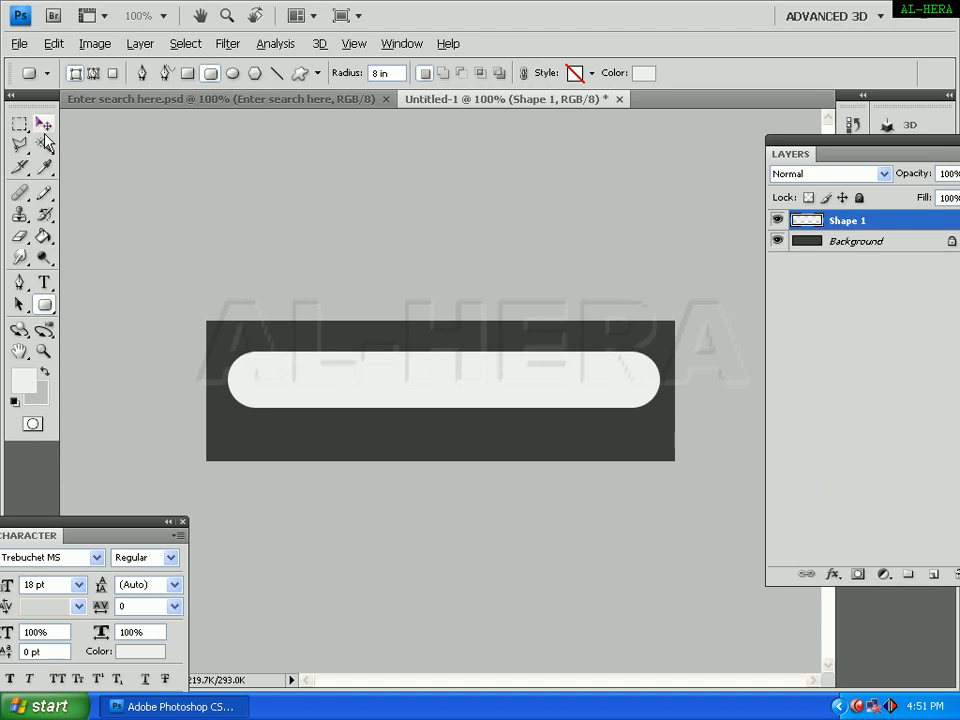
left_click(44, 130)
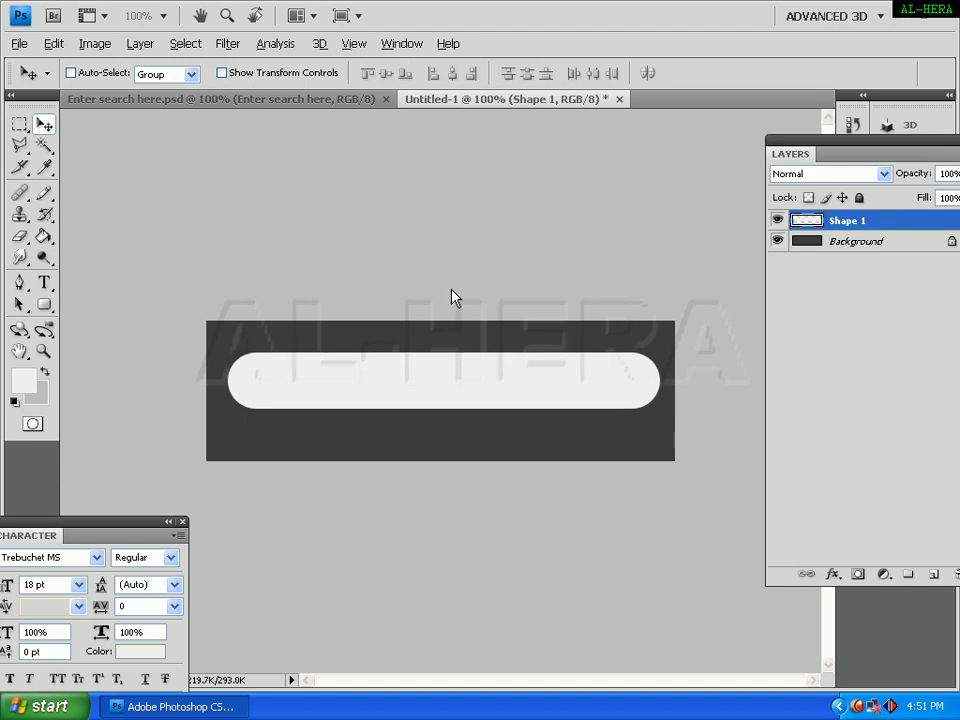
left_click(321, 99)
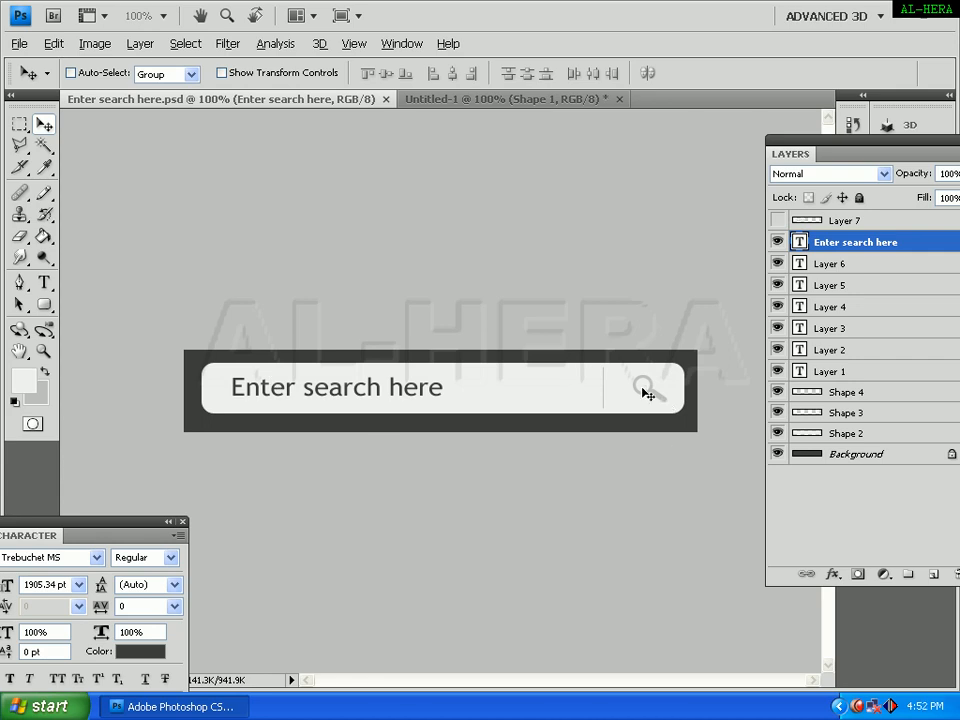
left_click(557, 101)
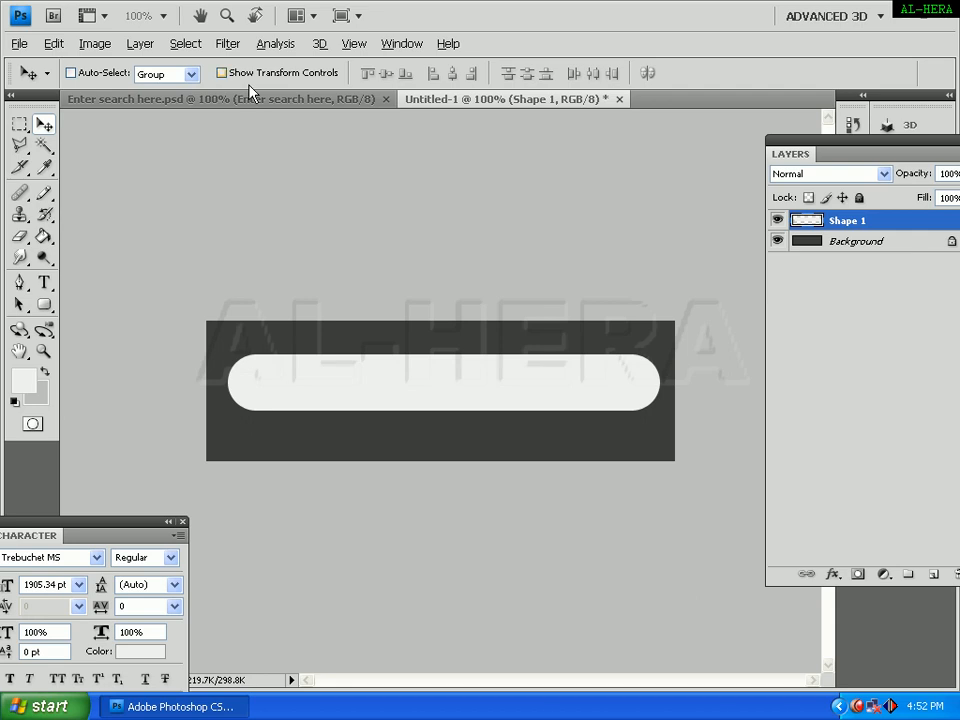
Set the Custom Shape tool to the magnifying glass shape.
left_click(48, 308)
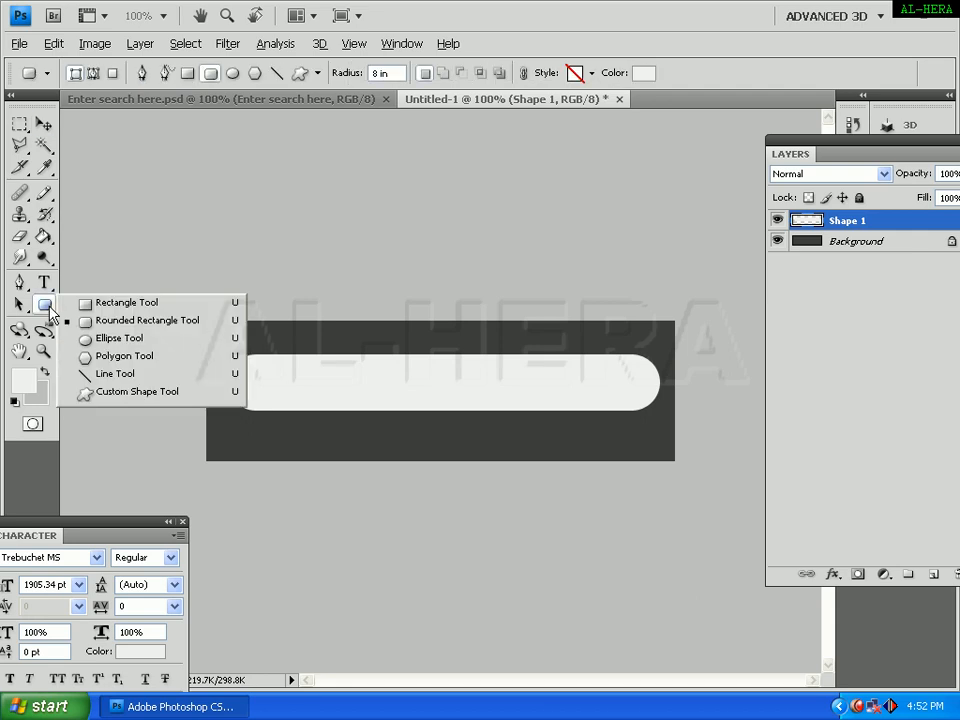
left_click(123, 392)
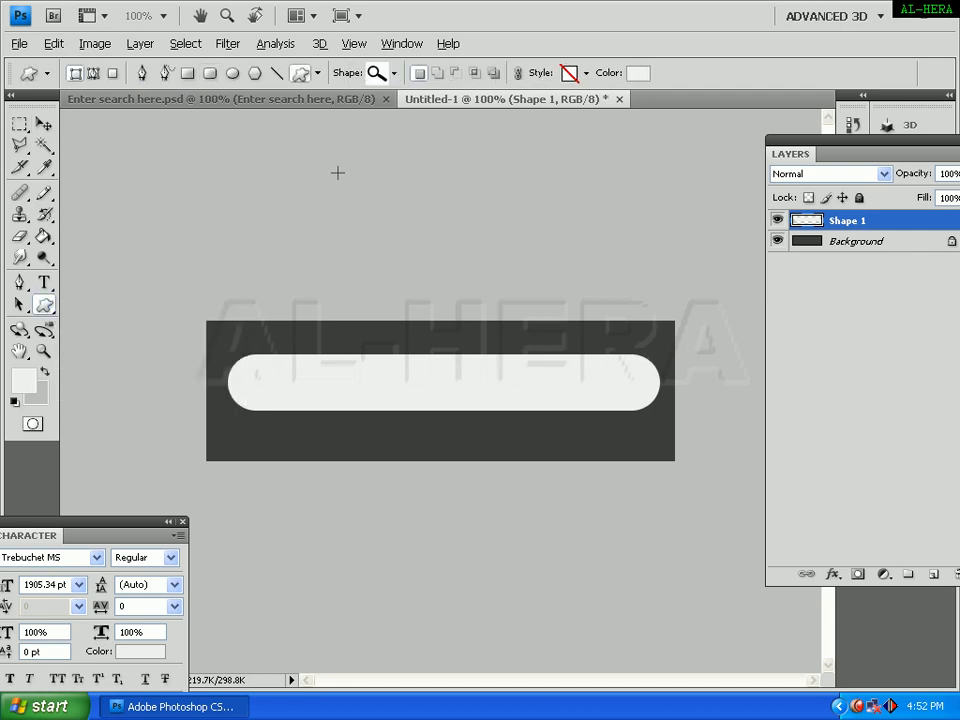
left_click(395, 73)
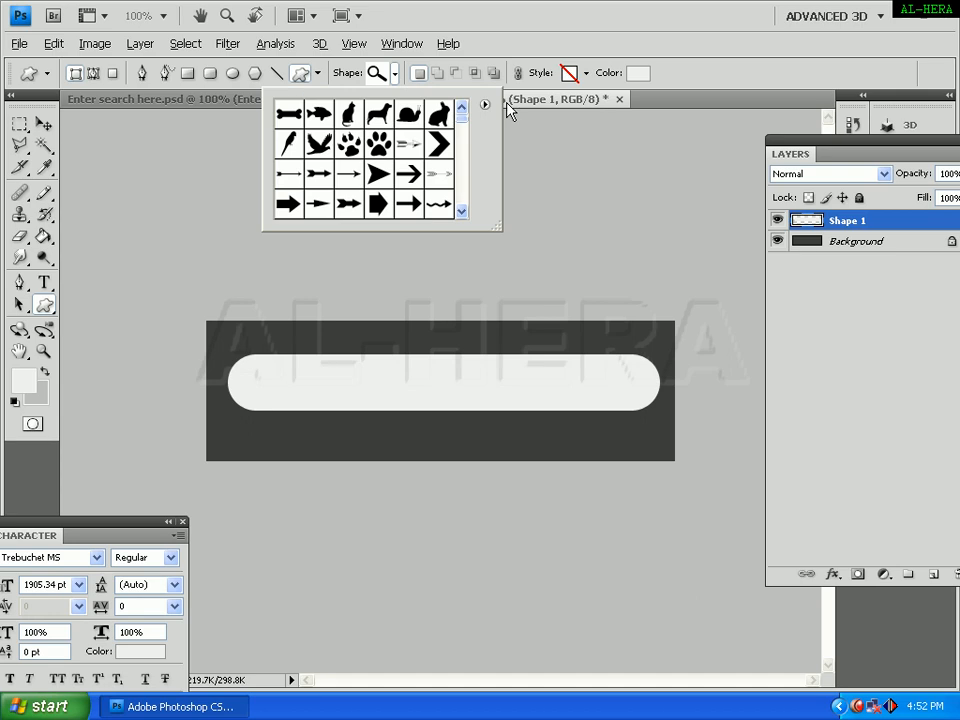
left_click_drag(462, 112, 463, 208)
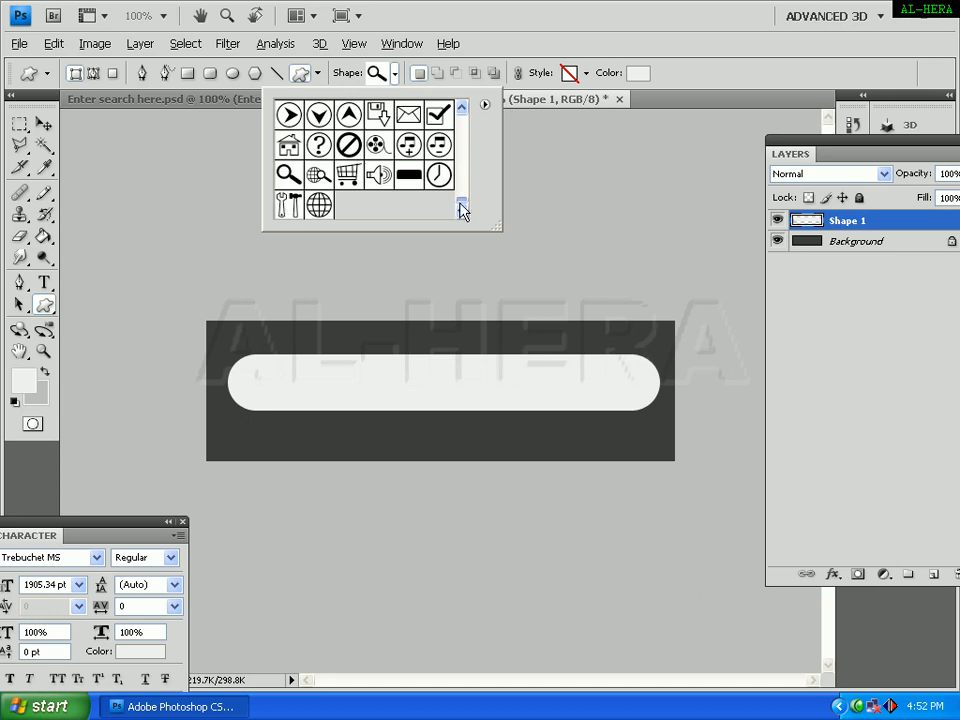
left_click(286, 177)
Draw a small magnifying glass in grey #c1c1c1 near the right end of the search bar.
left_click(636, 74)
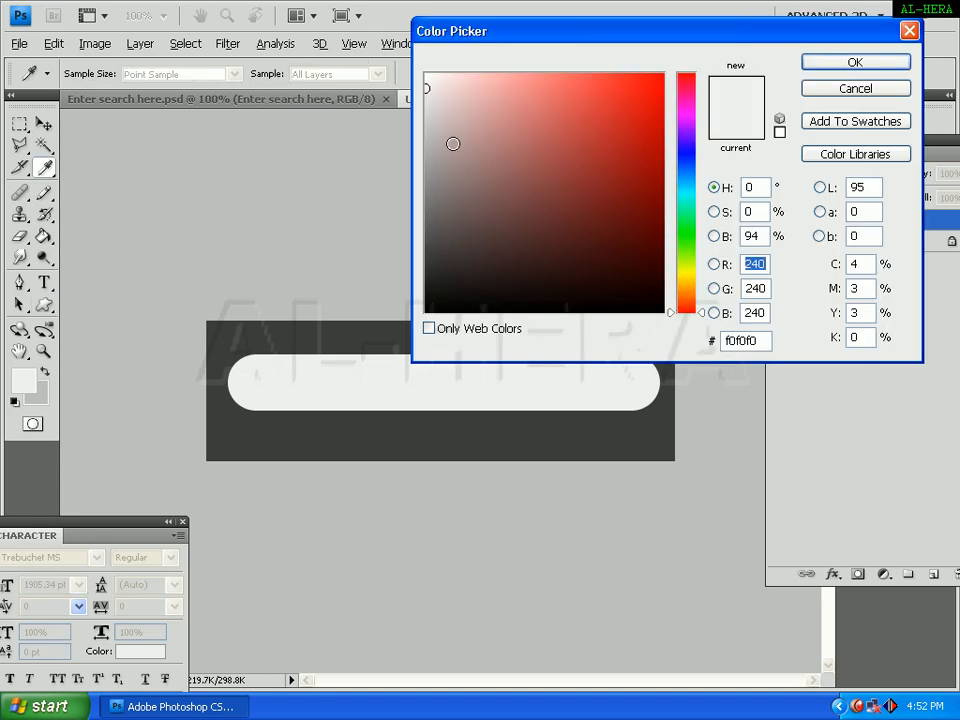
mouse_move(436, 146)
left_mouse_down()
mouse_move(401, 133)
mouse_move(388, 149)
mouse_move(390, 133)
mouse_move(431, 131)
mouse_move(422, 120)
mouse_move(423, 129)
left_mouse_up()
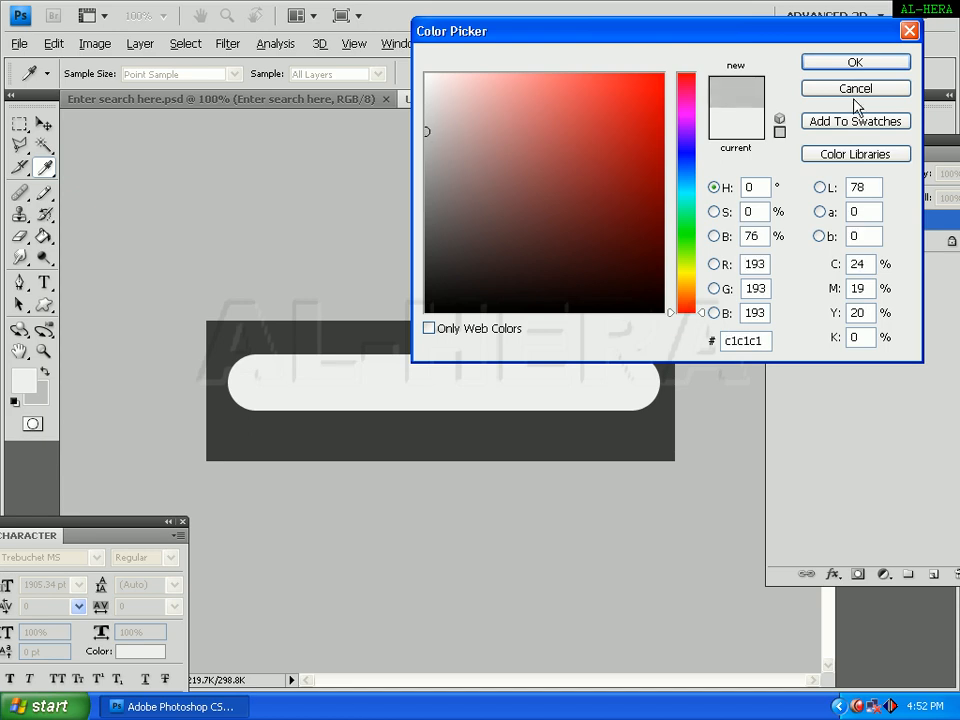
double_click(760, 340)
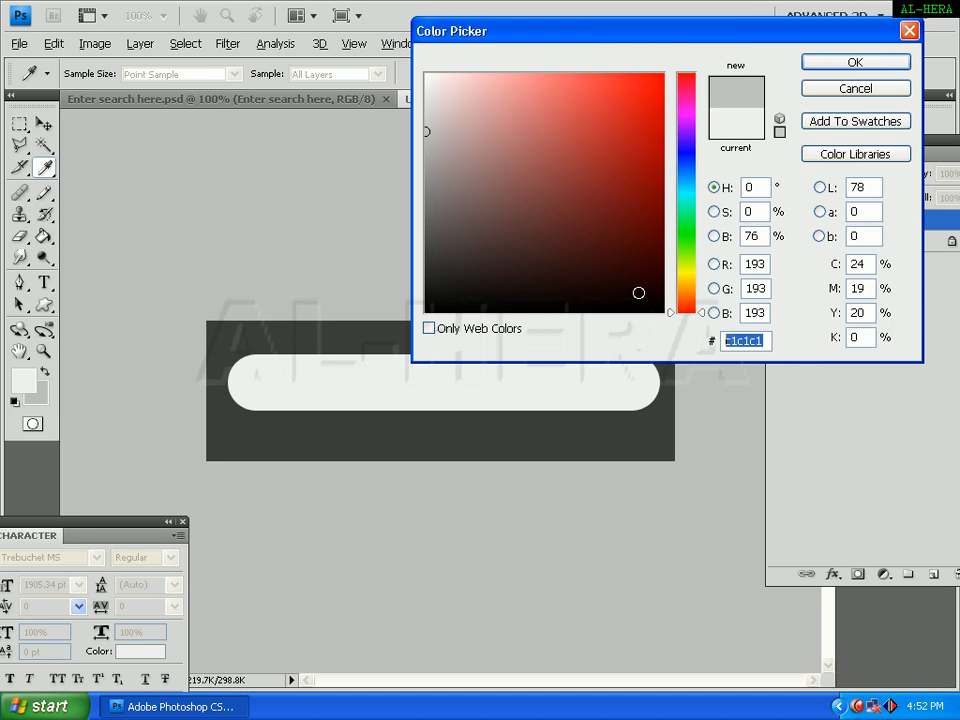
left_click(860, 66)
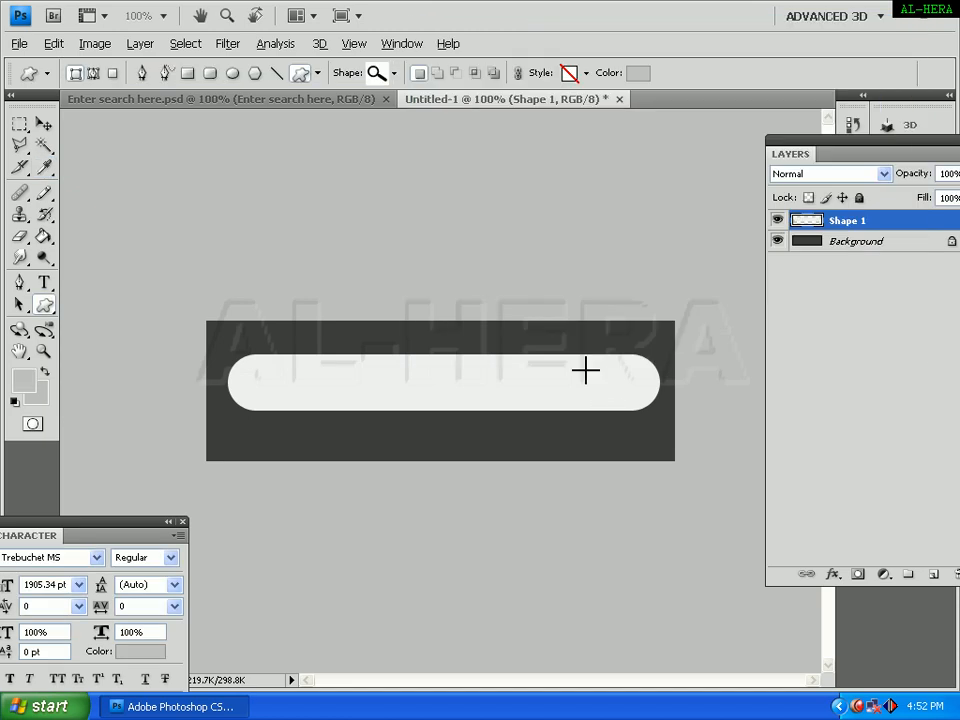
left_click_drag(572, 364, 613, 401)
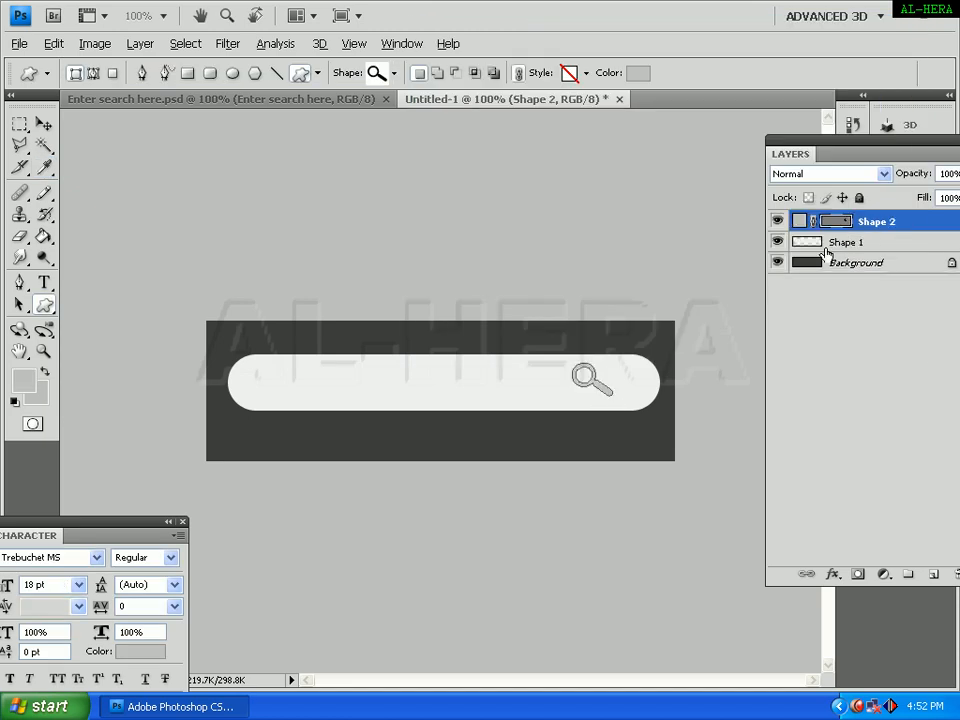
Rasterize the magnifying glass layer and shift the icon slightly right within the bar, comparing it with Enter search here.psd.
right_click(870, 222)
left_click(804, 352)
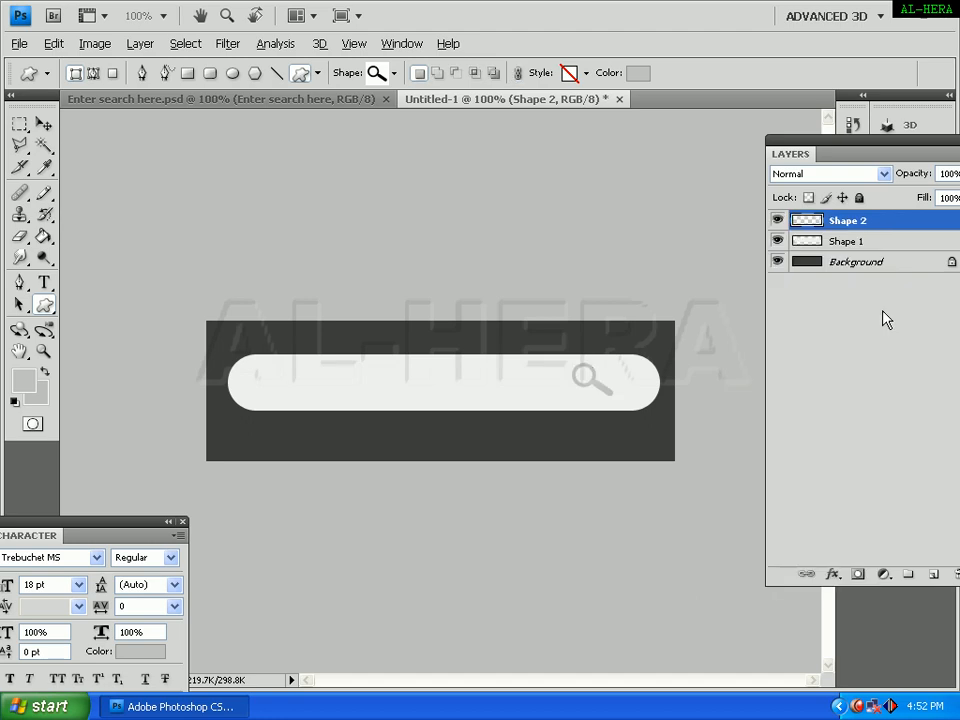
left_click(43, 123)
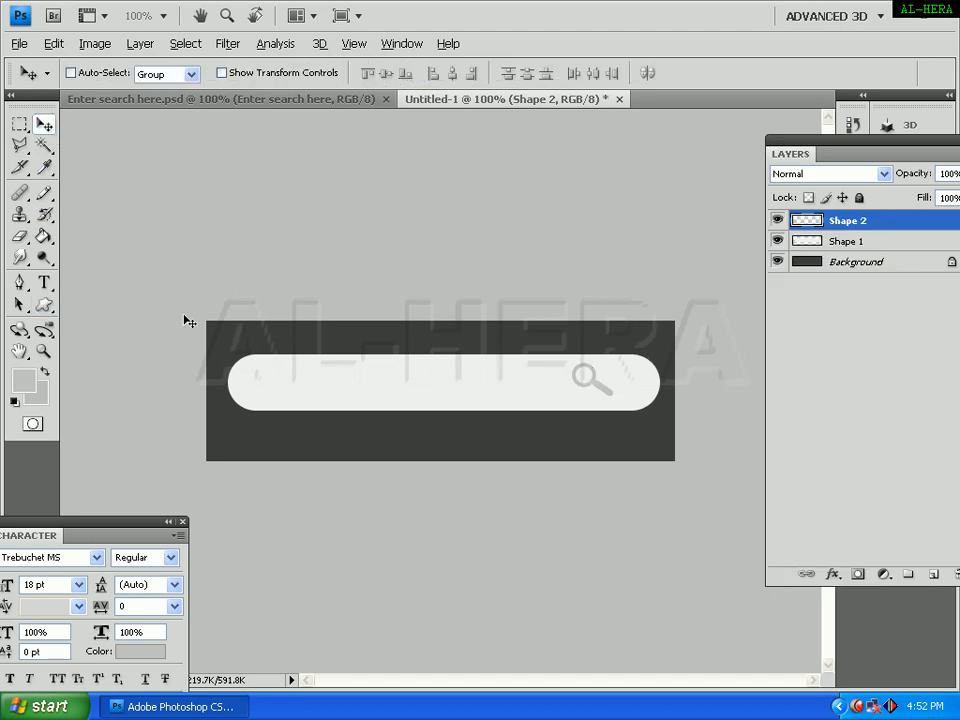
left_click_drag(596, 391, 613, 396)
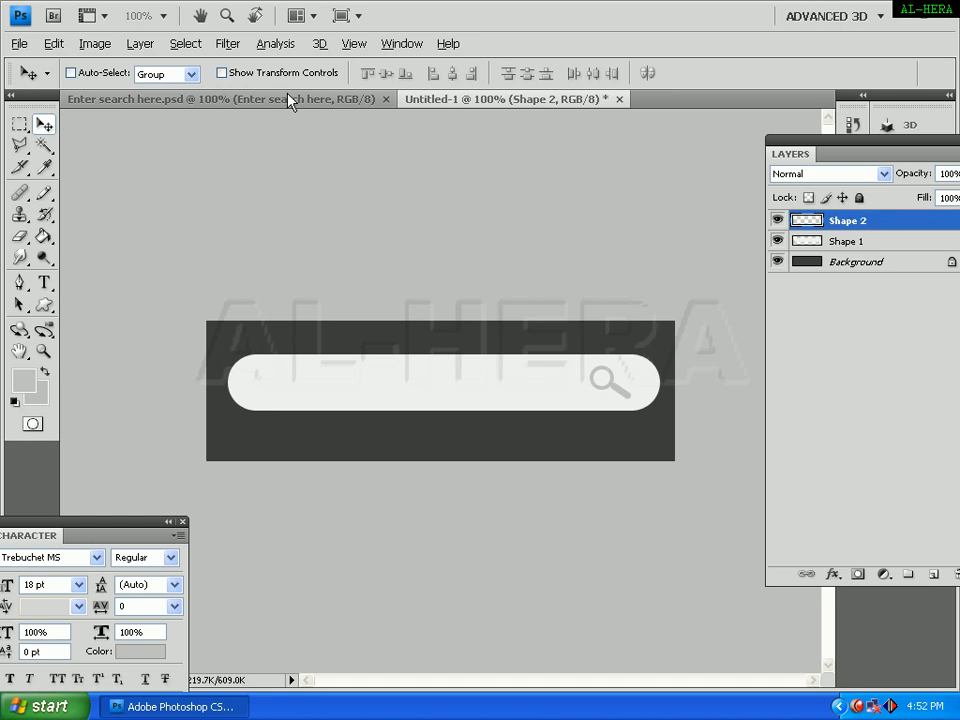
left_click(318, 100)
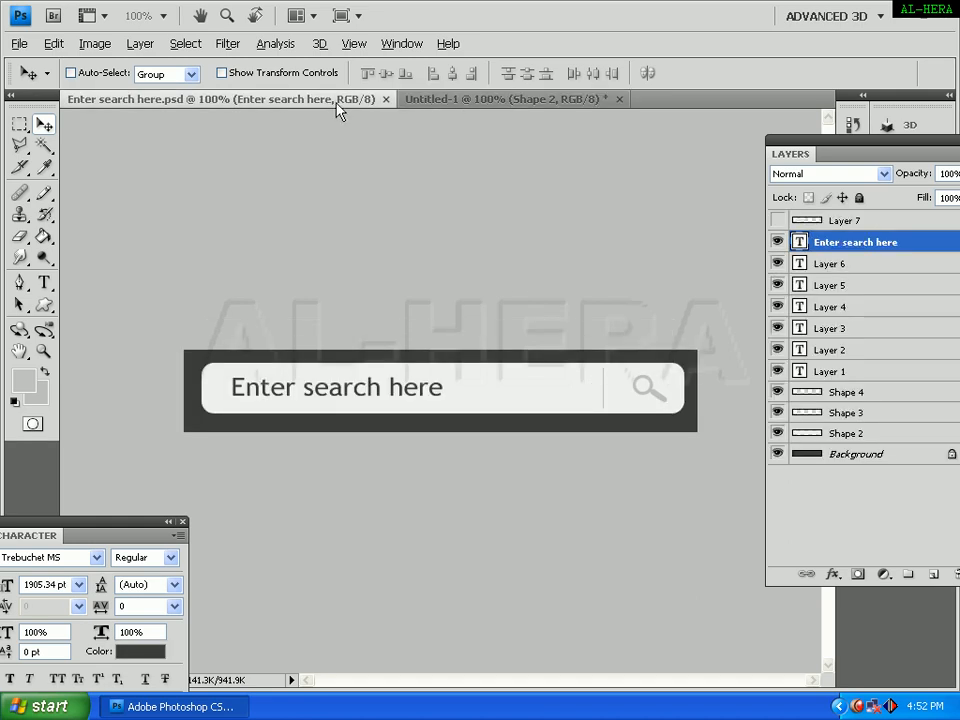
left_click(498, 101)
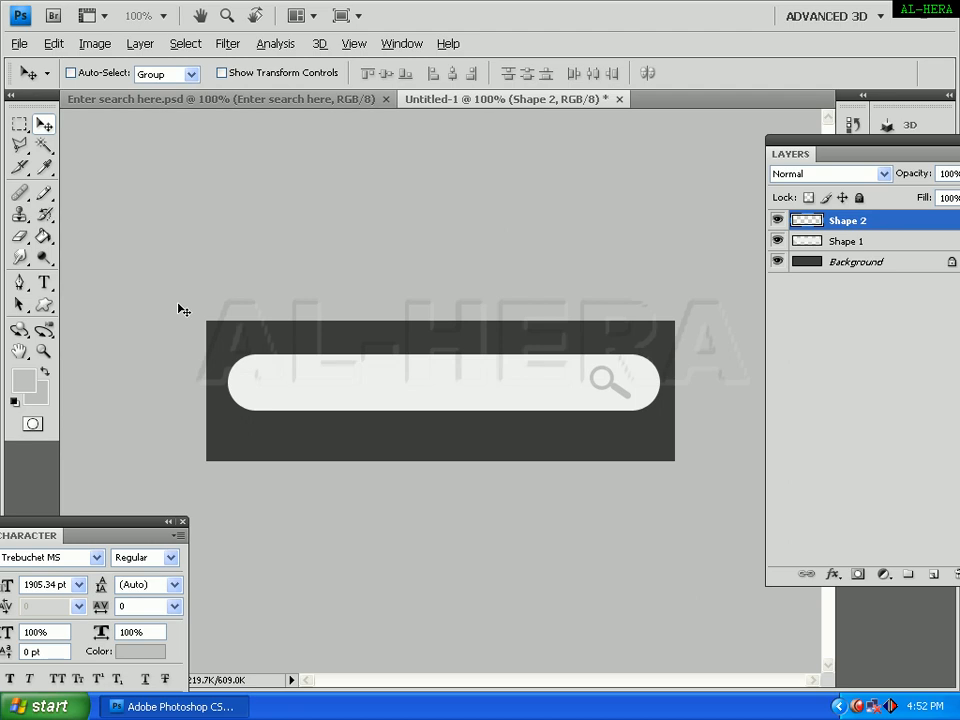
Draw a 1 px vertical divider line in #dfdfdf just left of the magnifying glass and rasterize its layer.
left_click_drag(46, 303, 98, 376)
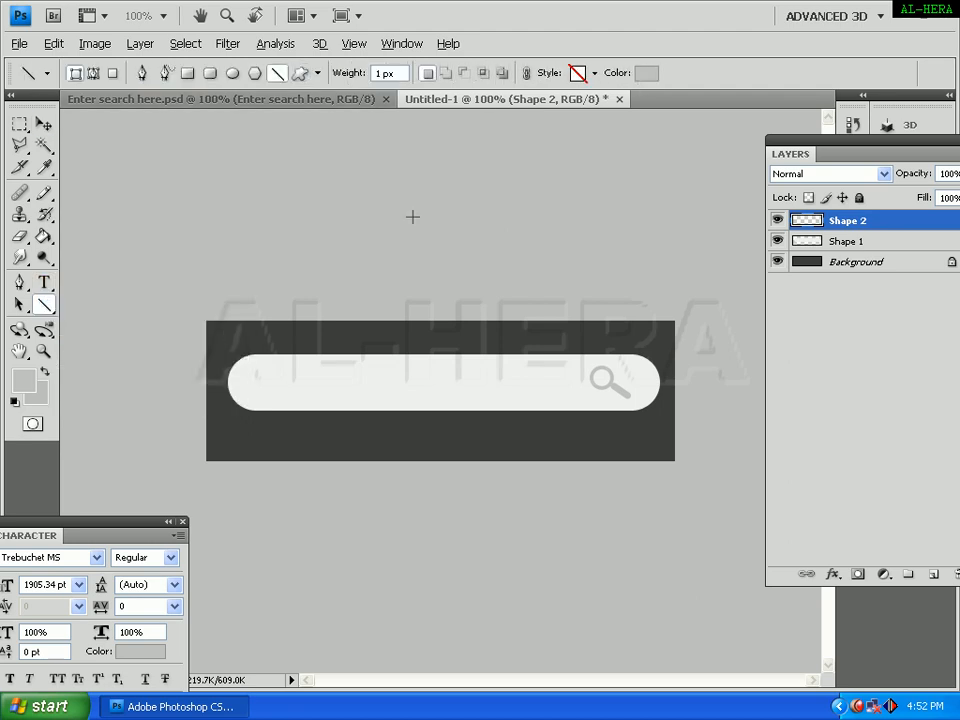
left_click(645, 73)
left_click_drag(521, 154, 421, 97)
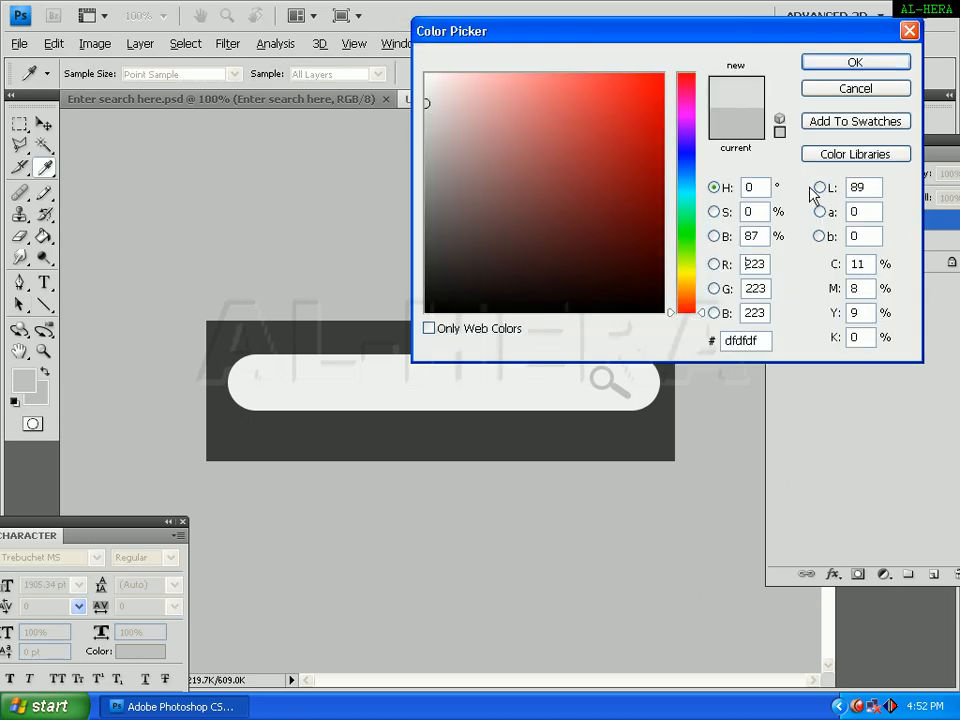
double_click(765, 341)
left_click(900, 62)
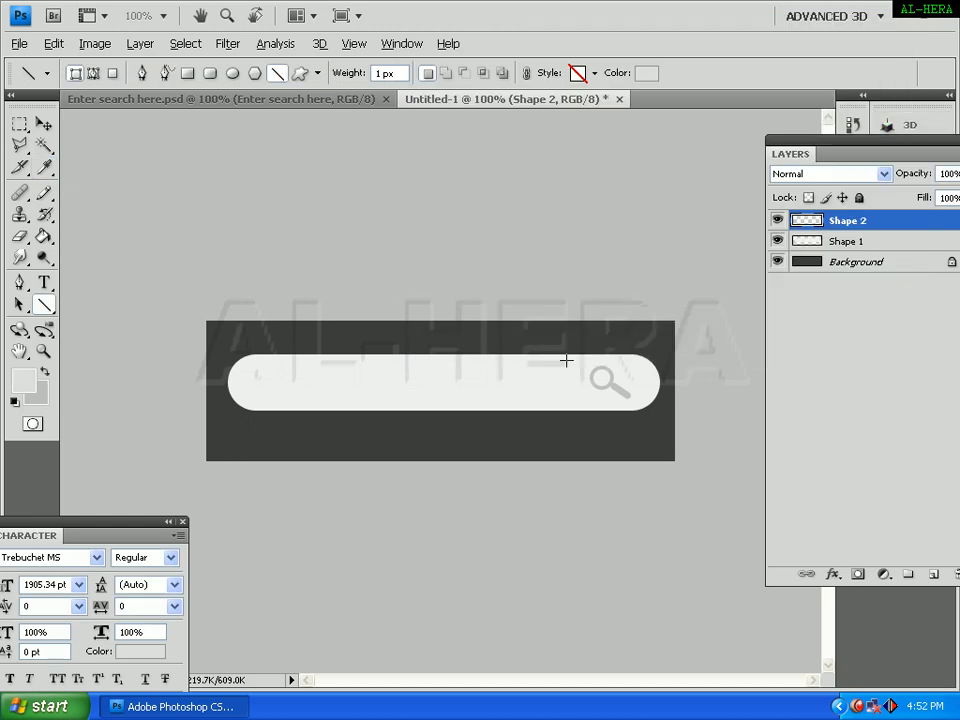
left_click_drag(566, 360, 568, 400)
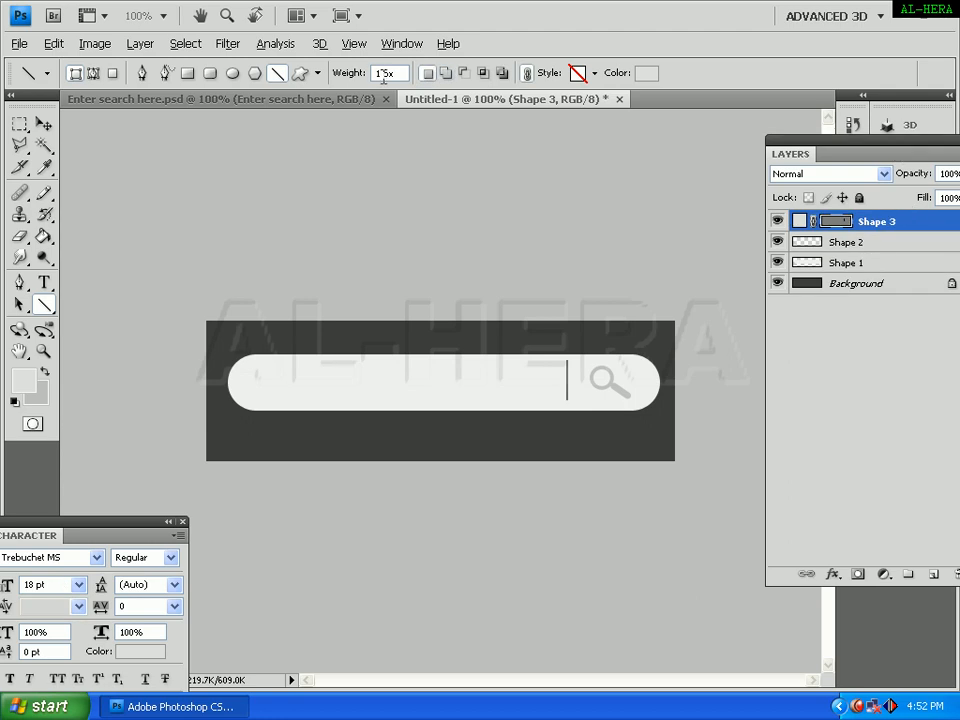
right_click(868, 221)
left_click(780, 350)
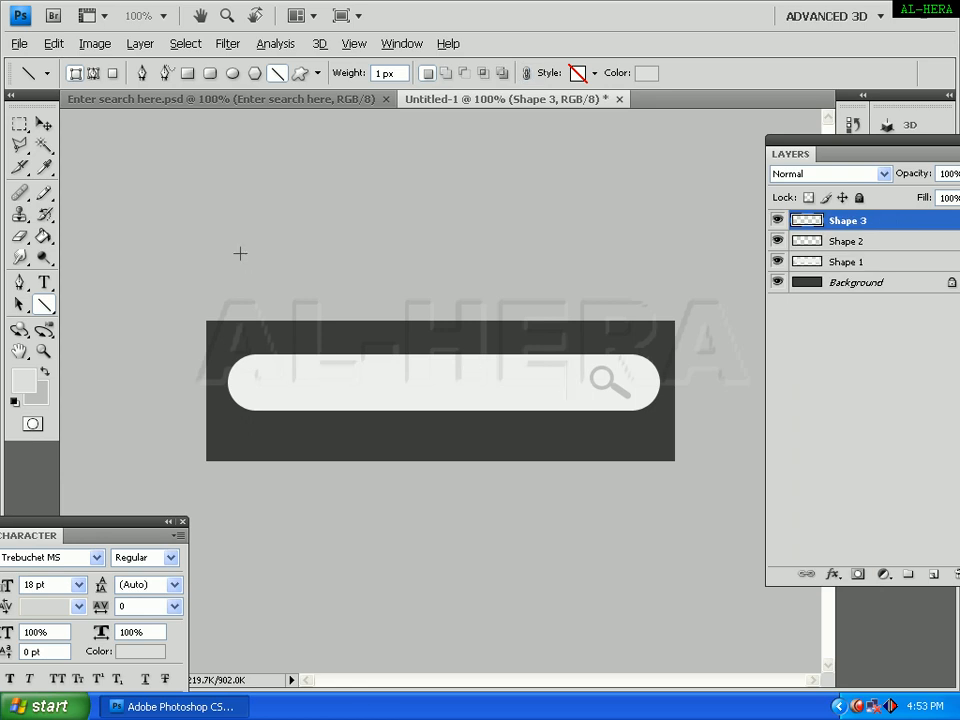
left_click(44, 123)
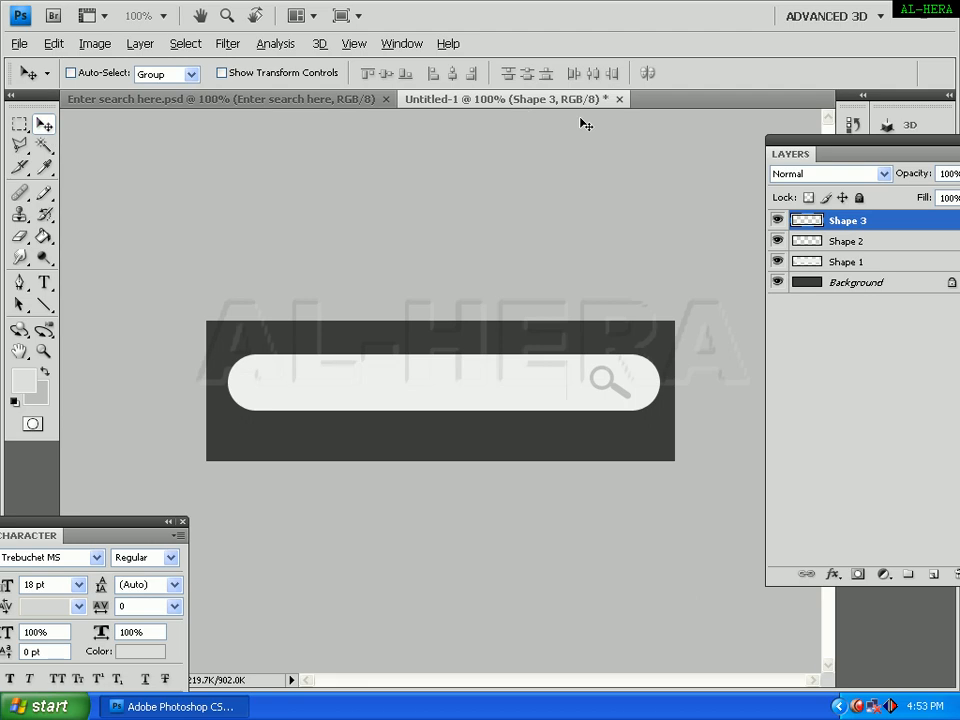
Copy the text "Enter search here" from its text layer in Enter search here.psd and return to Untitled-1.
left_click(298, 101)
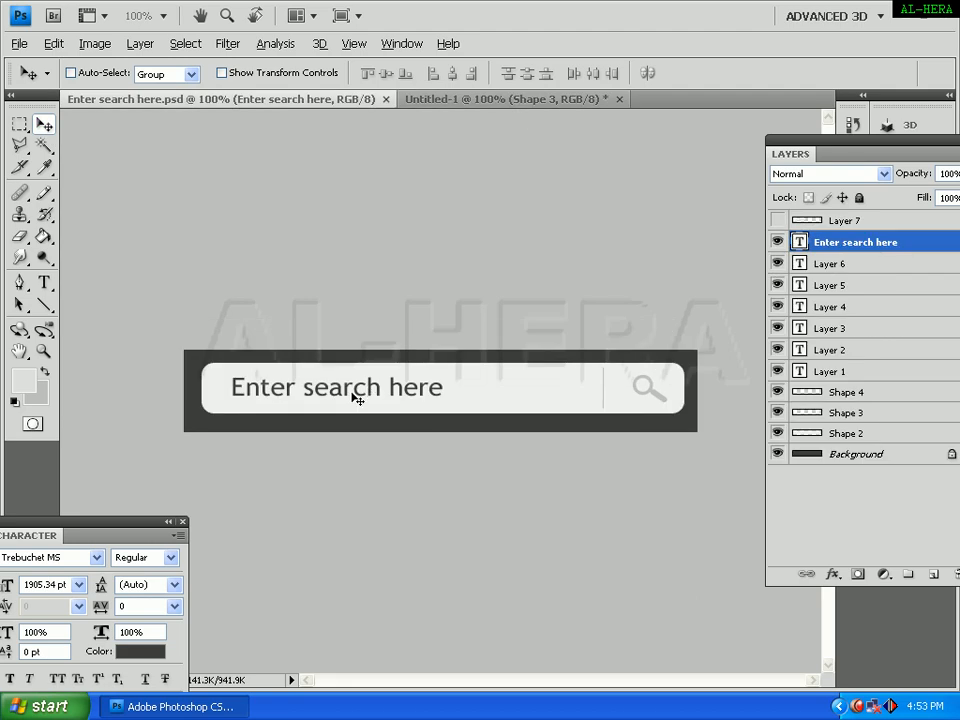
right_click(360, 388)
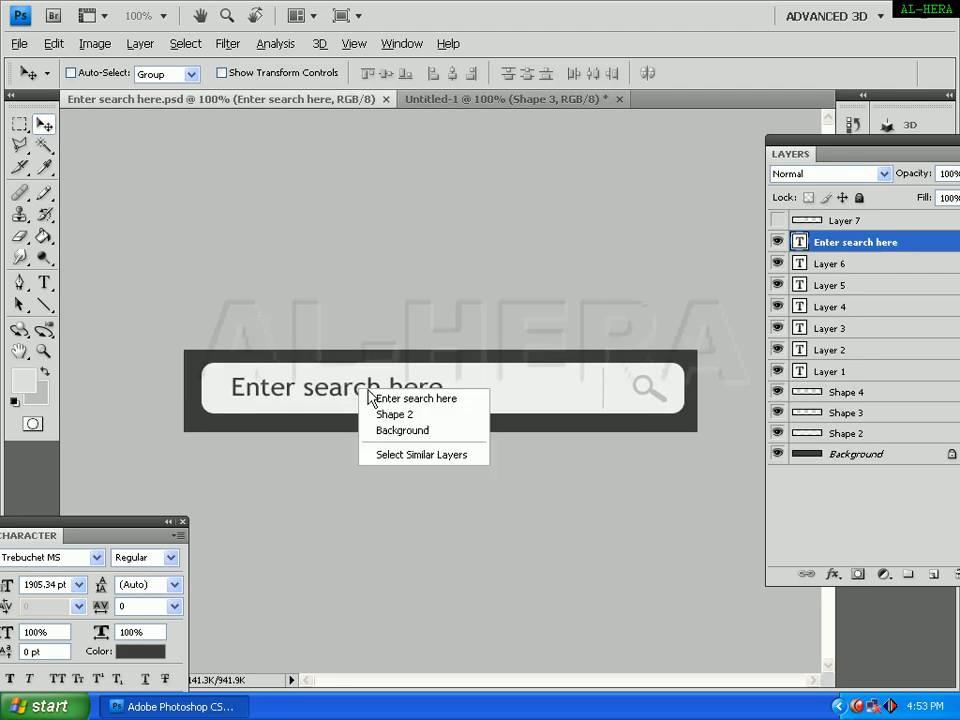
left_click(400, 398)
double_click(800, 242)
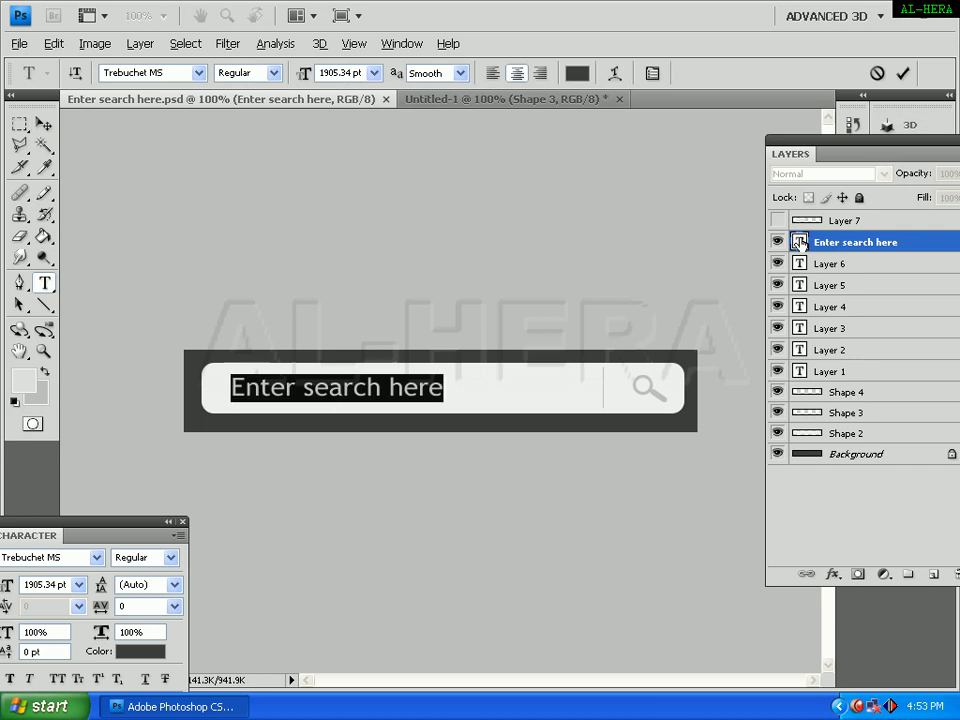
left_click(546, 101)
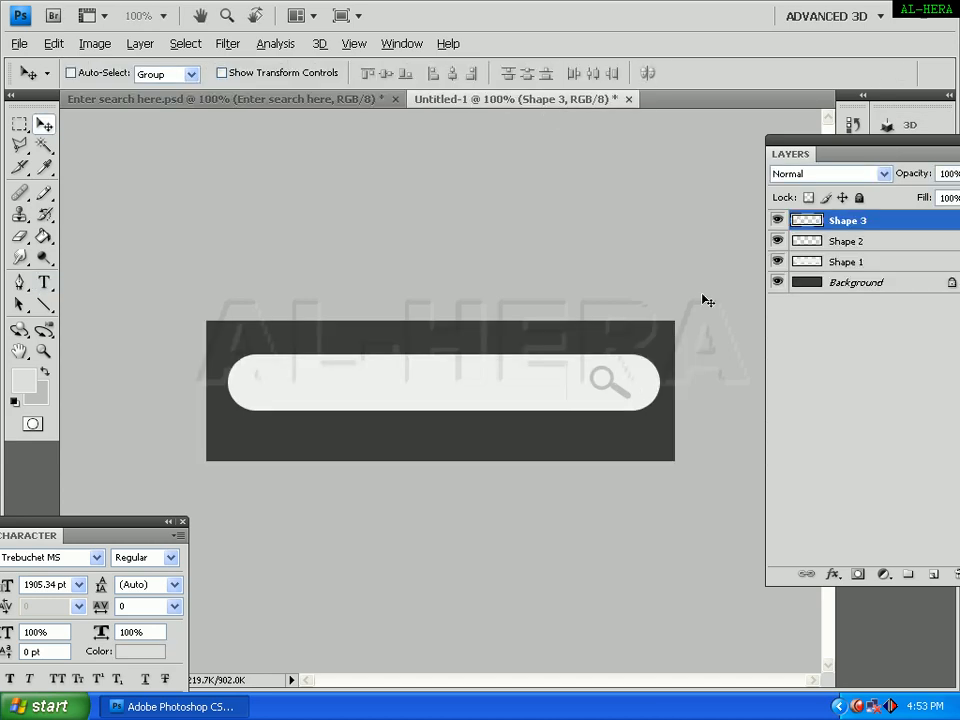
Set the Type tool's text color to grey #a4a4a4.
left_click(44, 282)
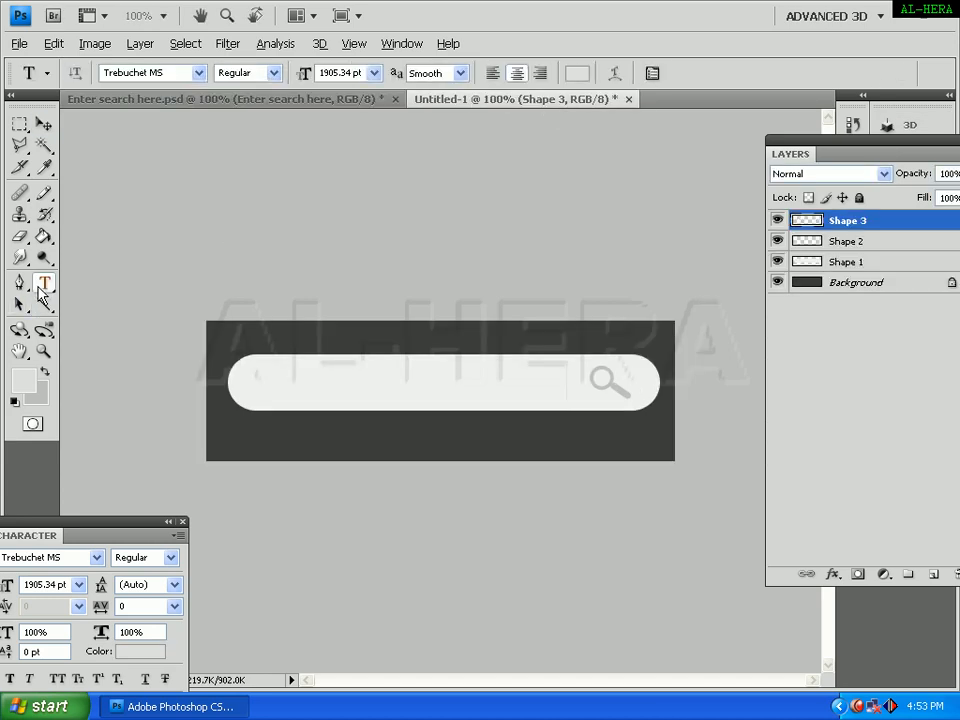
left_click(577, 73)
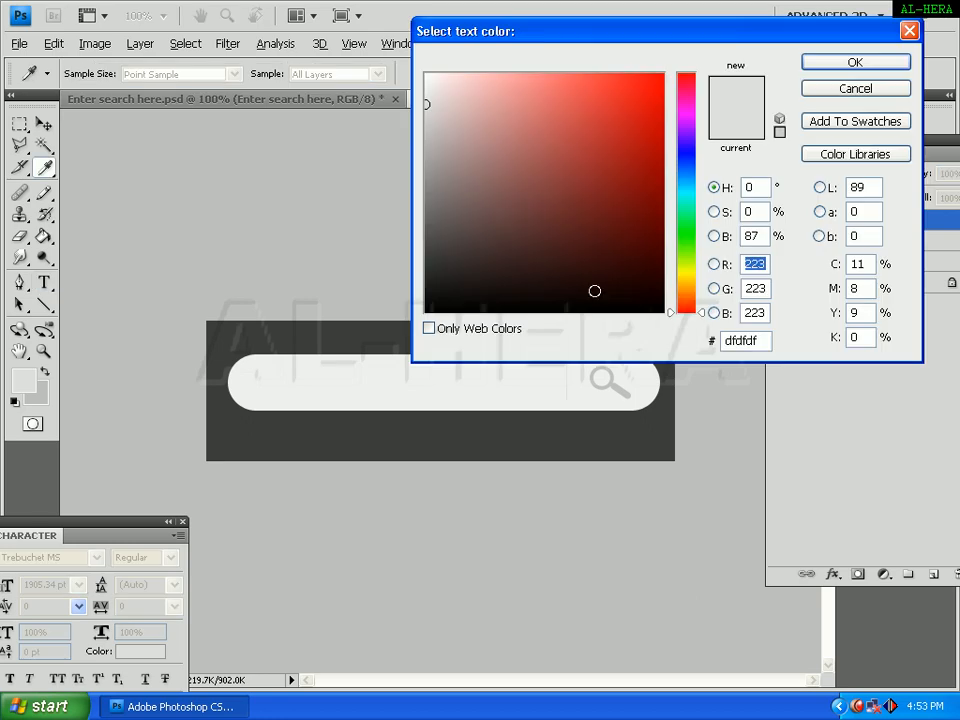
left_click_drag(432, 147, 425, 158)
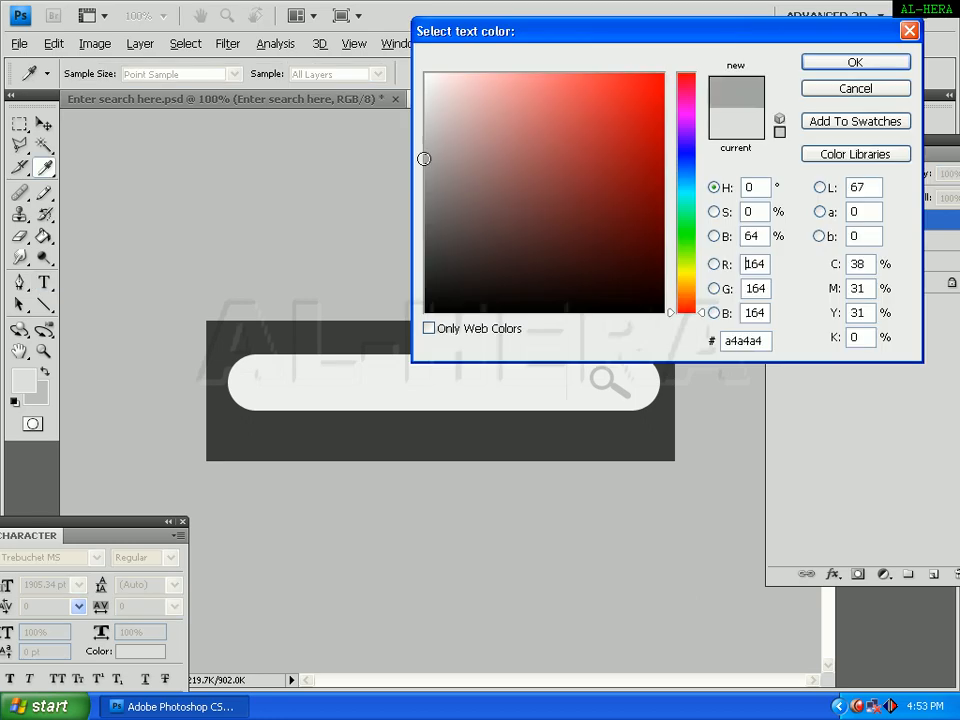
key("Return")
Paste the copied text "Enter search here" as a new text layer and position it in the left part of the search bar.
left_click(280, 378)
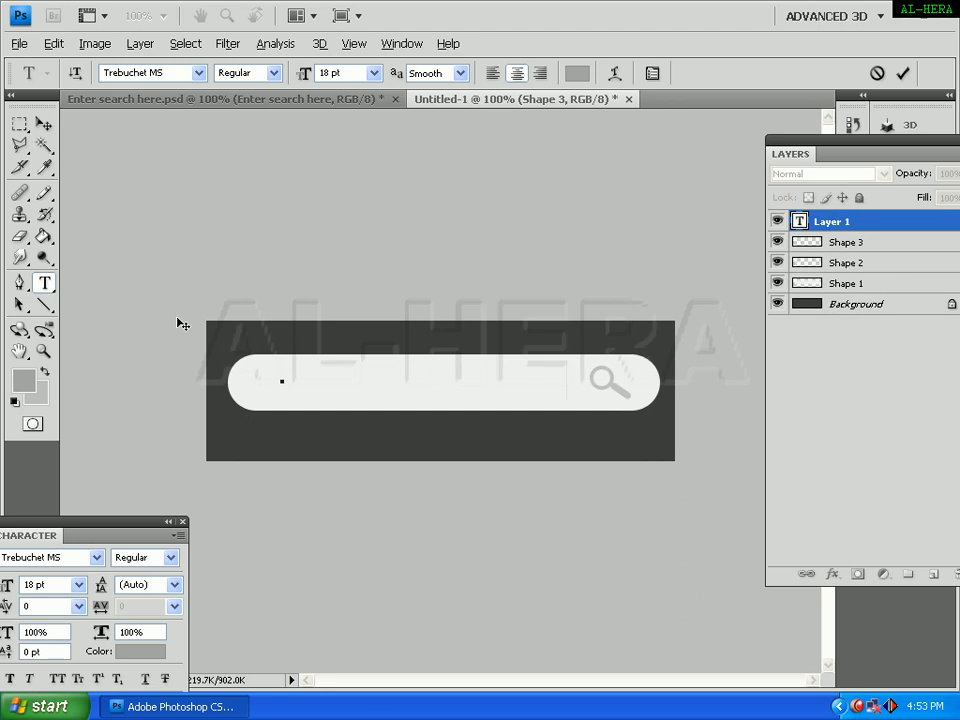
key("ctrl+v")
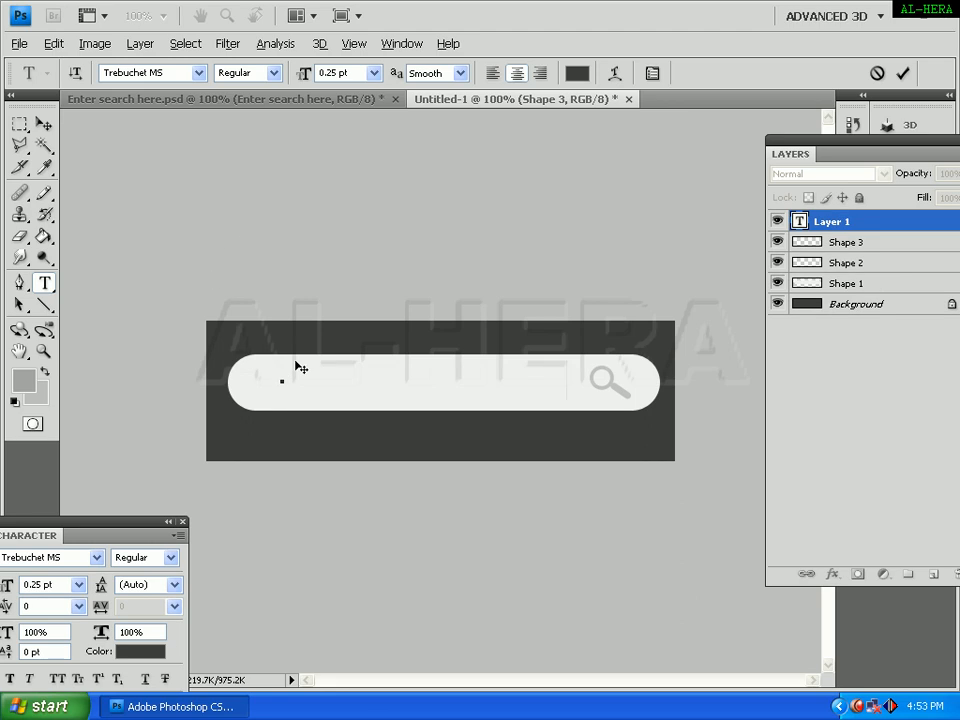
left_click_drag(316, 391, 343, 396)
left_click(44, 124)
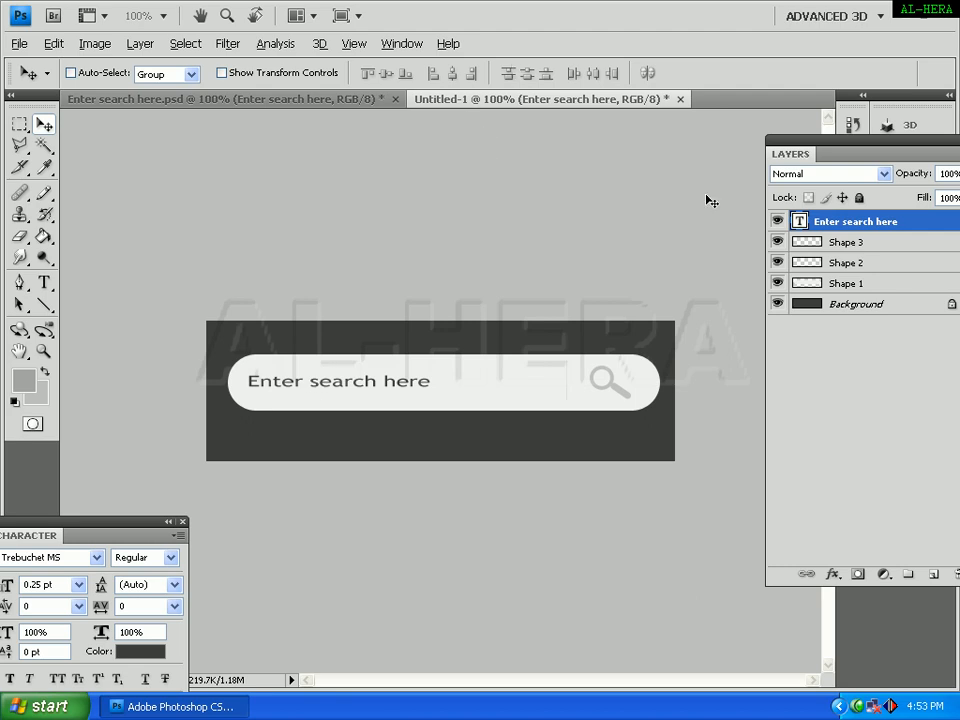
Examine the finished search bar at several zoom levels between 66.7% and 200%.
key("ctrl+plus")
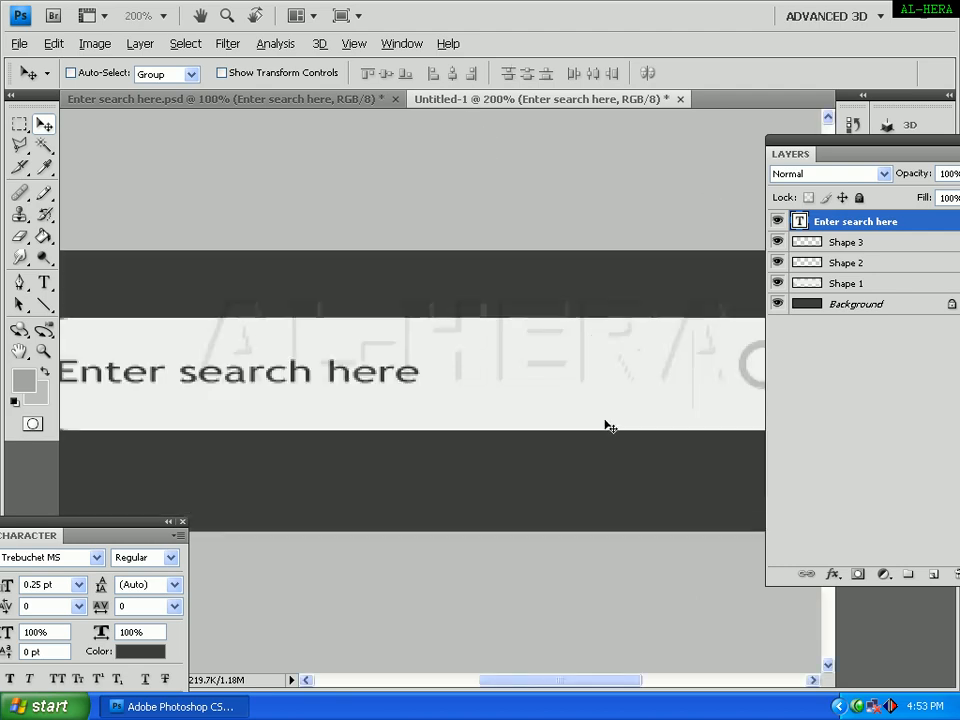
key("ctrl+minus")
key("ctrl+minus")
key("ctrl+plus")
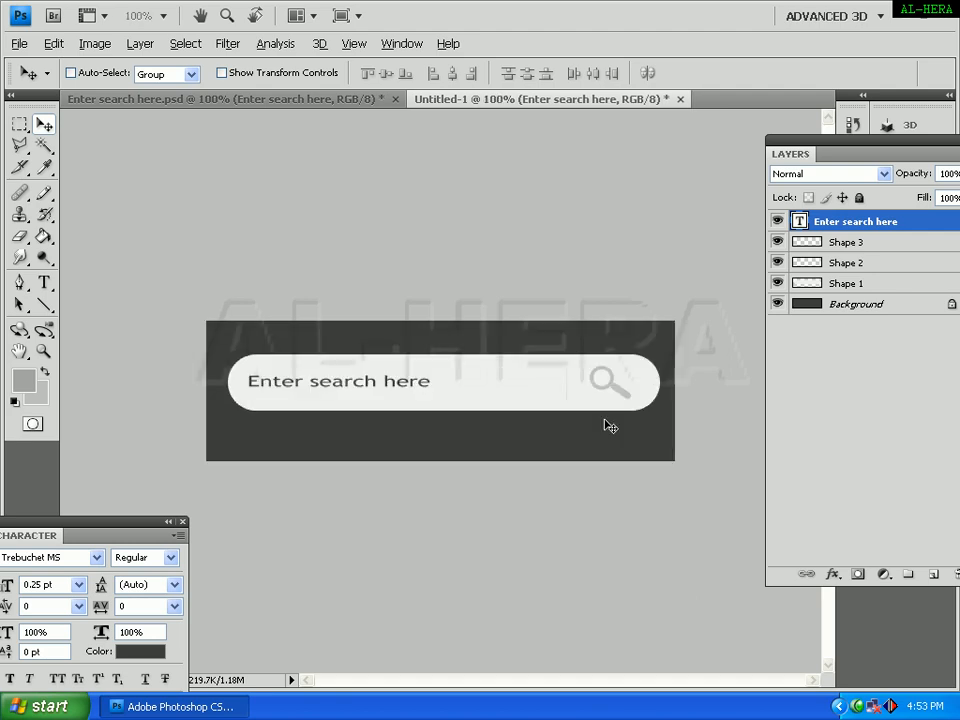
key("ctrl+minus")
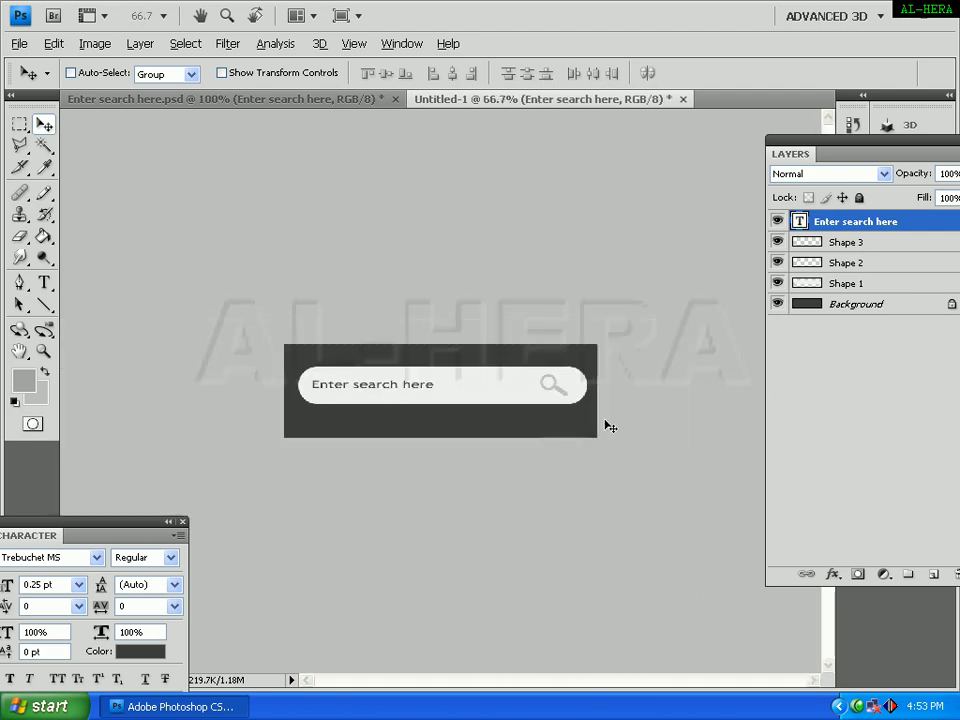
key("ctrl+plus")
key("ctrl+plus")
key("ctrl+minus")
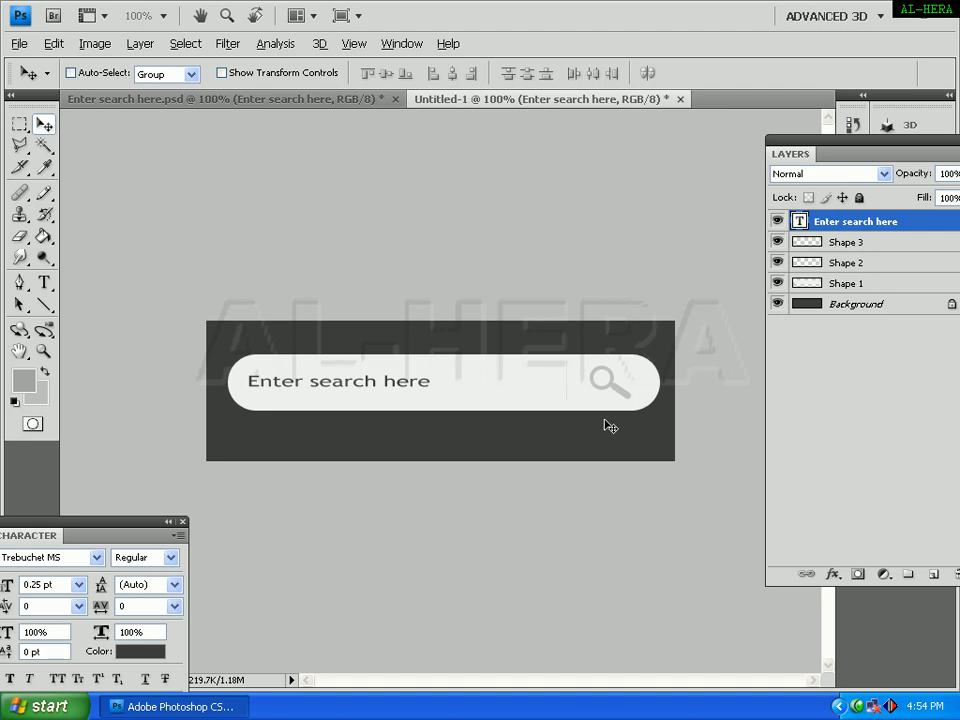